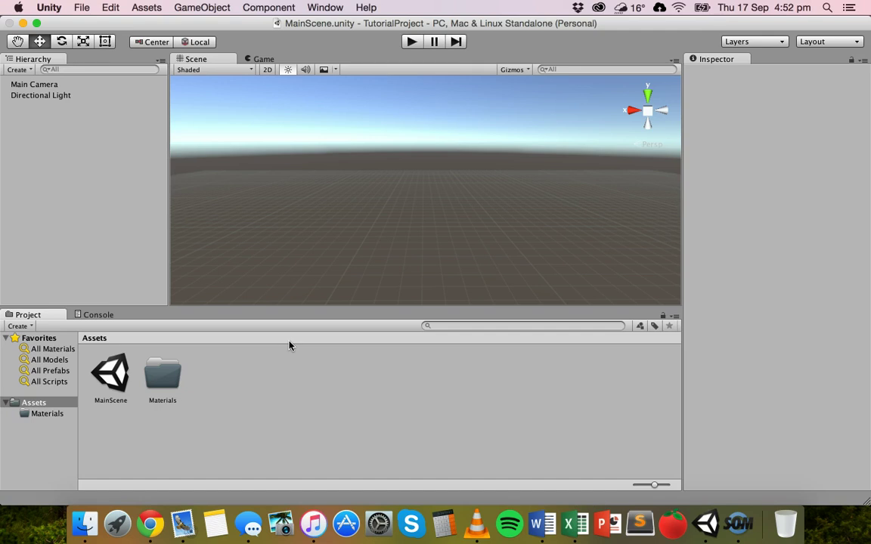
Add a 3D cube to the main scene.
click(398, 392)
click(111, 363)
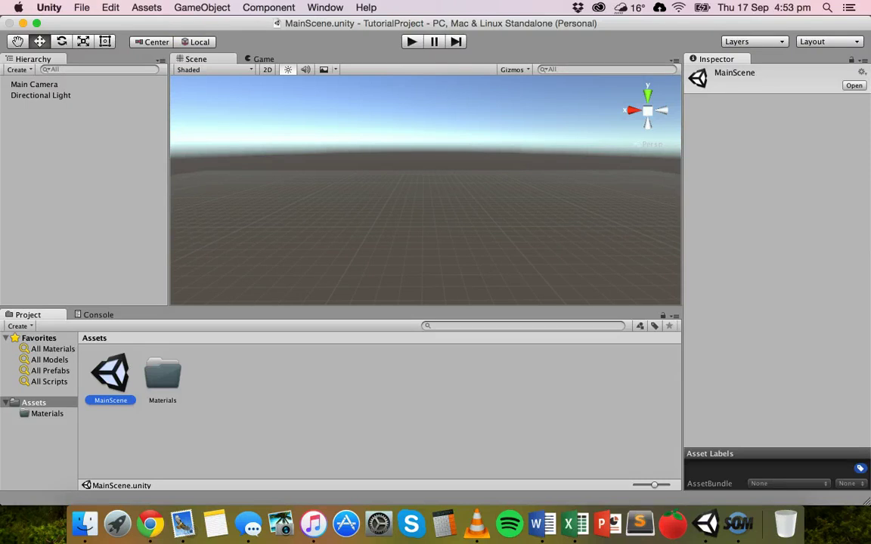
click(202, 8)
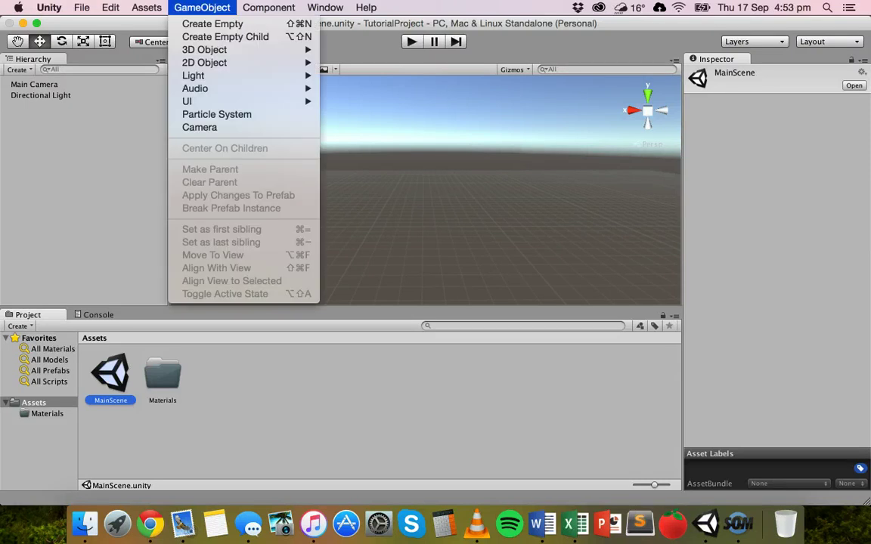
mouse_move(204, 51)
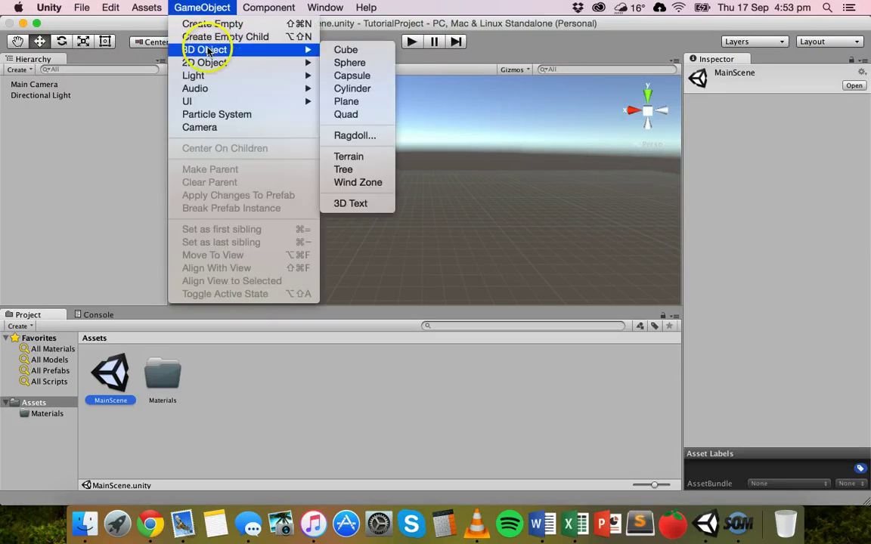
click(359, 51)
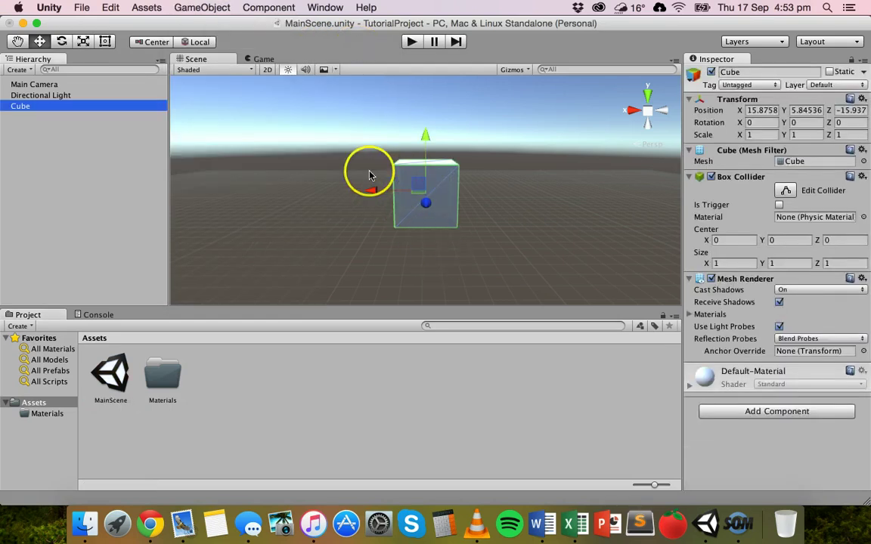
Scale the cube into a wall shape, about 3.37 on X, 2.07 on Y and 0.63 on Z.
click(83, 44)
drag(371, 191, 238, 188)
drag(426, 136, 425, 65)
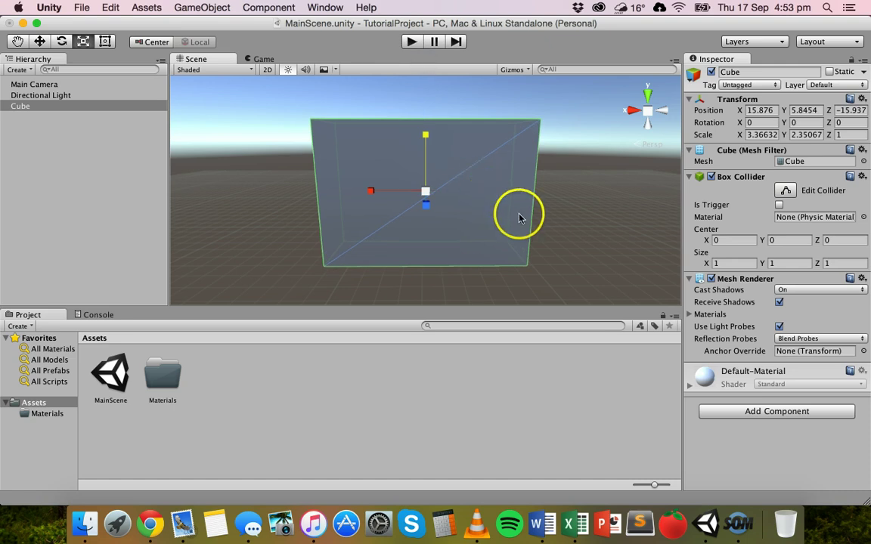
alt+drag(519, 214, 406, 193)
click(354, 178)
drag(351, 195, 355, 192)
drag(404, 130, 405, 137)
mouse_move(402, 216)
middle_down()
mouse_move(394, 217)
mouse_move(422, 211)
mouse_move(414, 215)
middle_up()
alt+drag(415, 215, 469, 222)
click(273, 233)
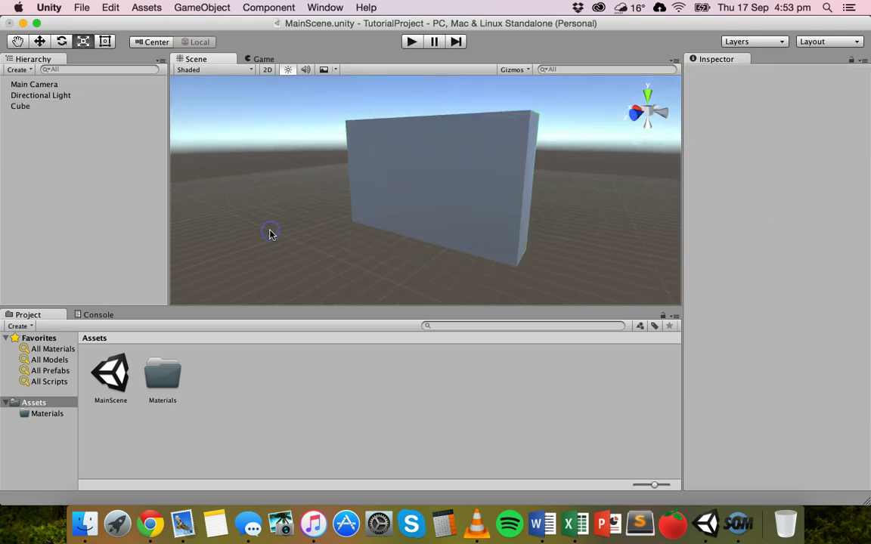
click(413, 195)
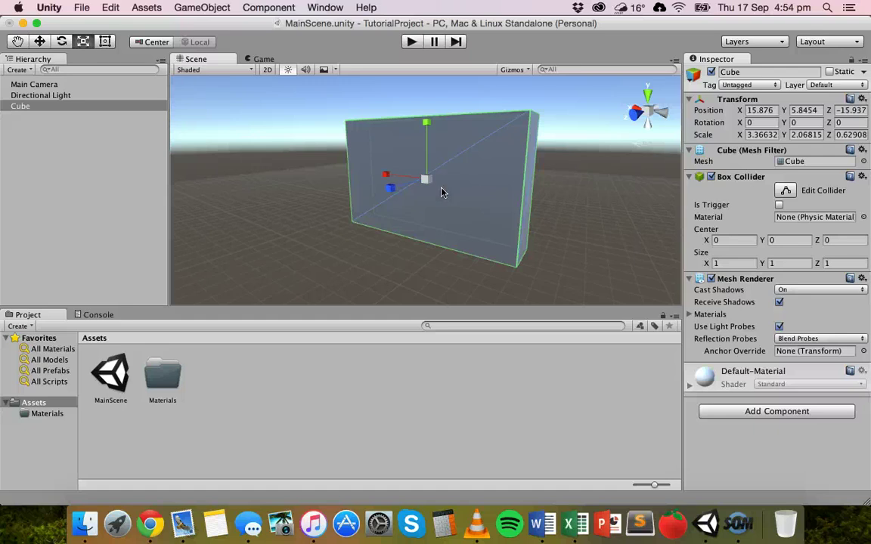
click(302, 235)
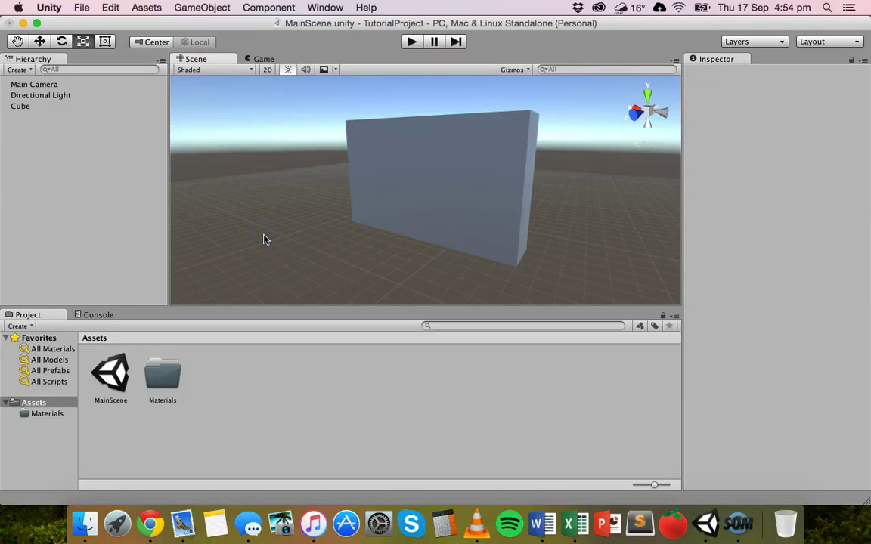
Create a new material named red in the Assets folder, using the Standard shader.
click(146, 8)
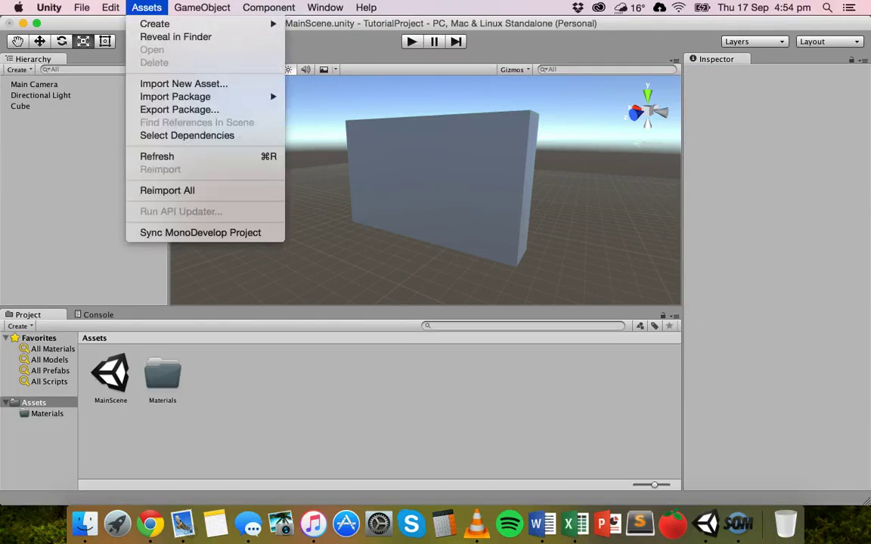
mouse_move(148, 24)
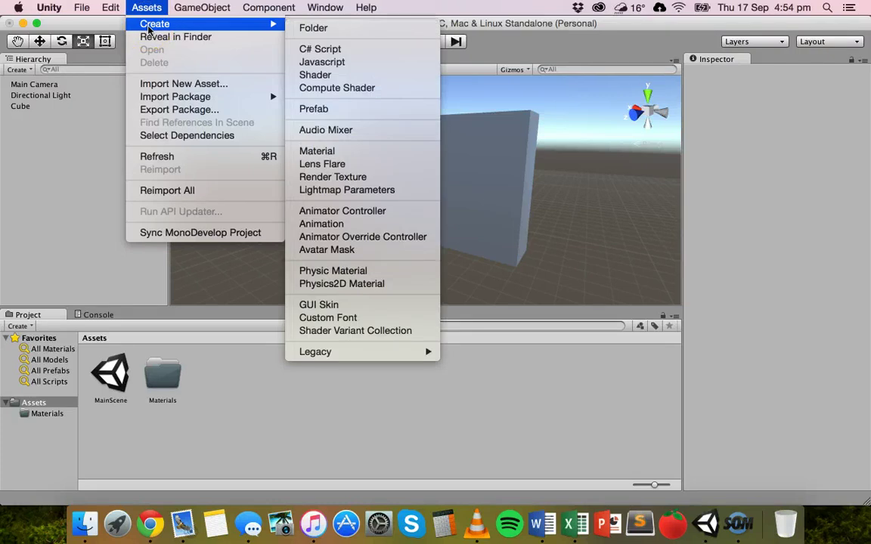
click(341, 152)
text(red)
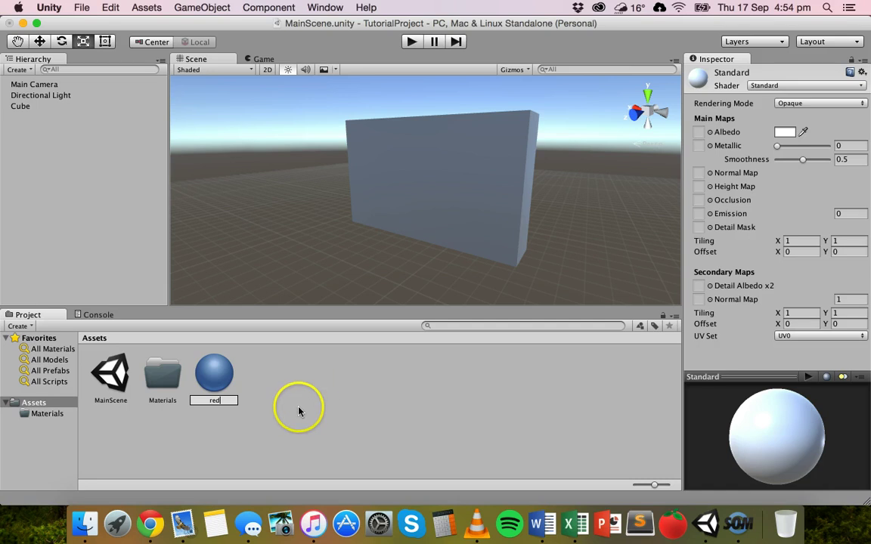
click(217, 370)
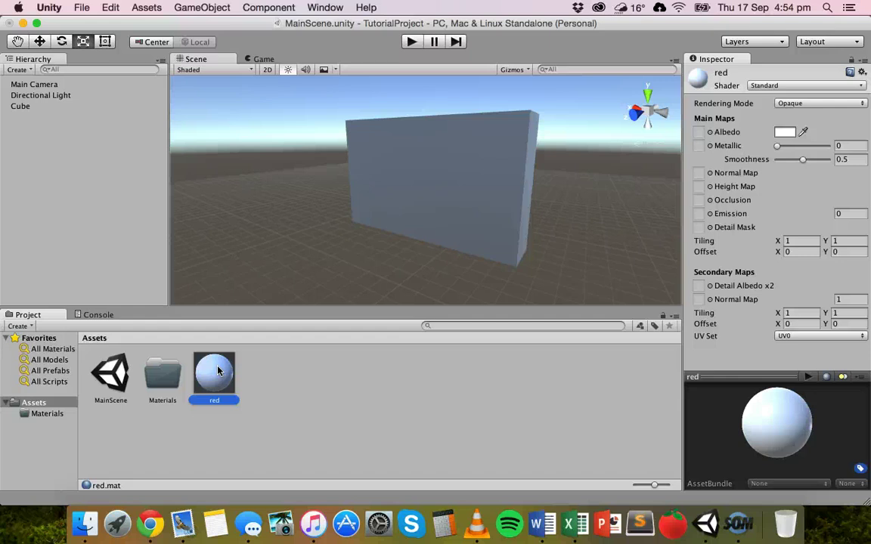
click(216, 370)
click(769, 85)
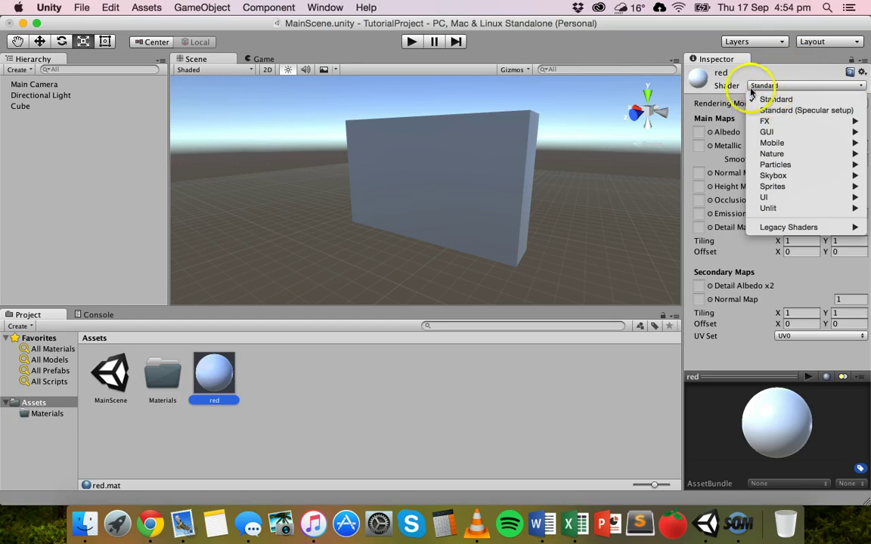
click(765, 97)
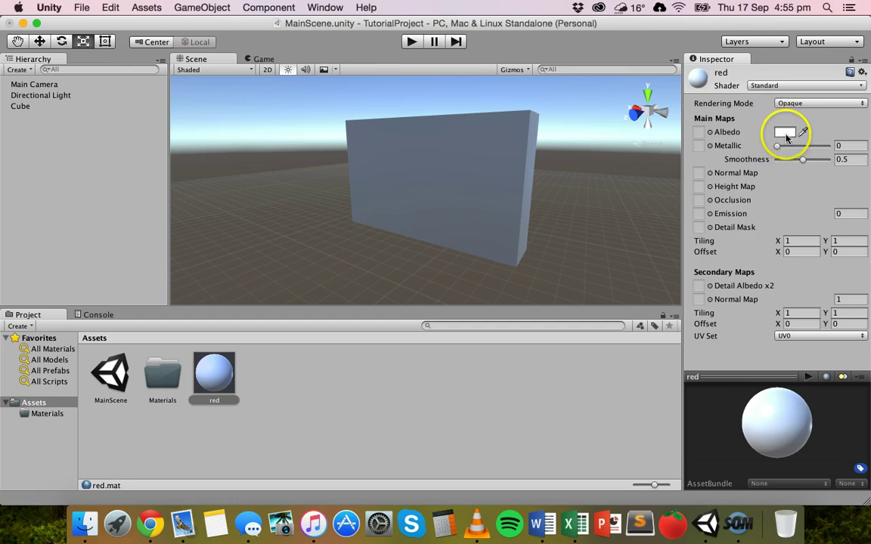
Set the red material's albedo to a red of about RGB 231, 17, 17 and apply the material to the cube.
click(786, 134)
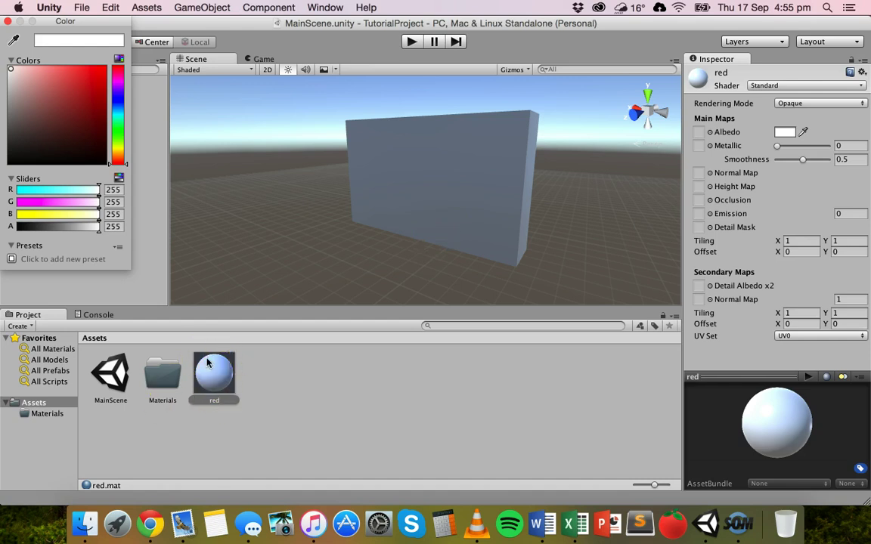
click(76, 78)
drag(88, 112, 96, 78)
click(7, 21)
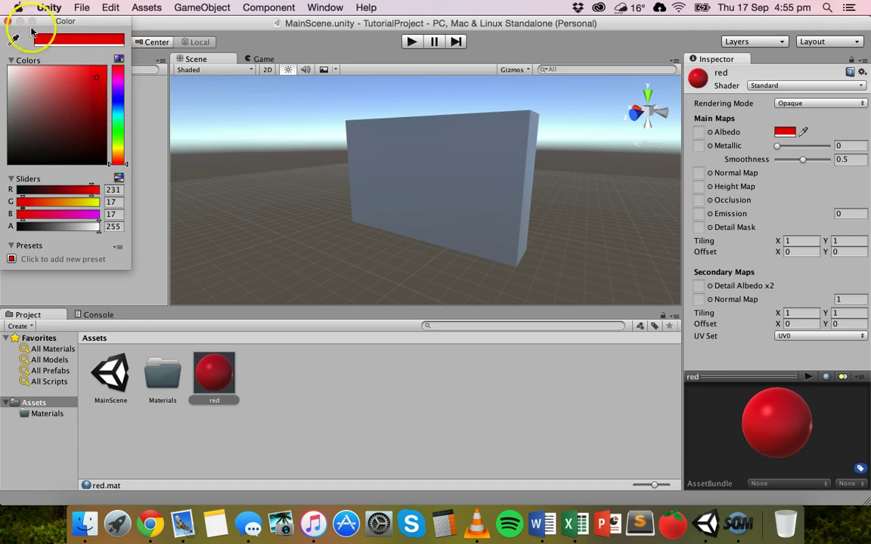
click(7, 21)
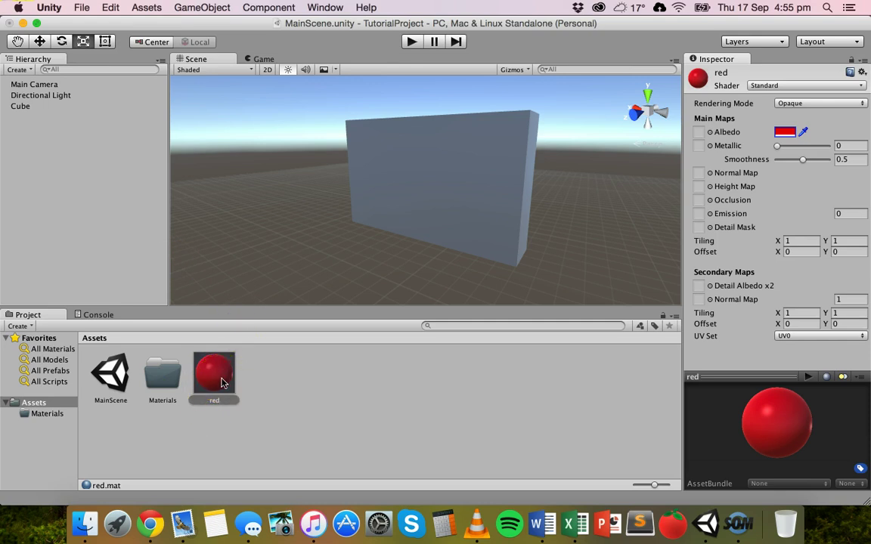
drag(221, 383, 452, 155)
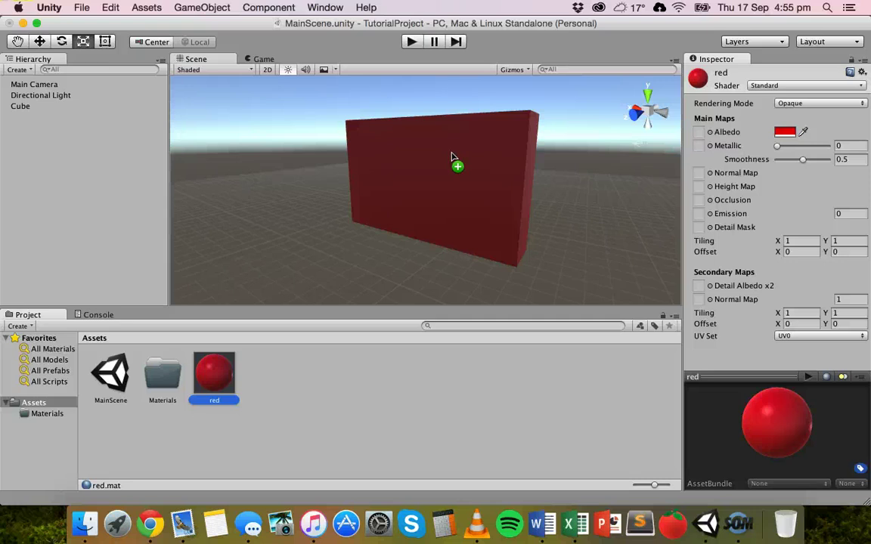
drag(451, 157, 407, 137)
Create another material in the Assets folder and name it BrickWall.
click(146, 8)
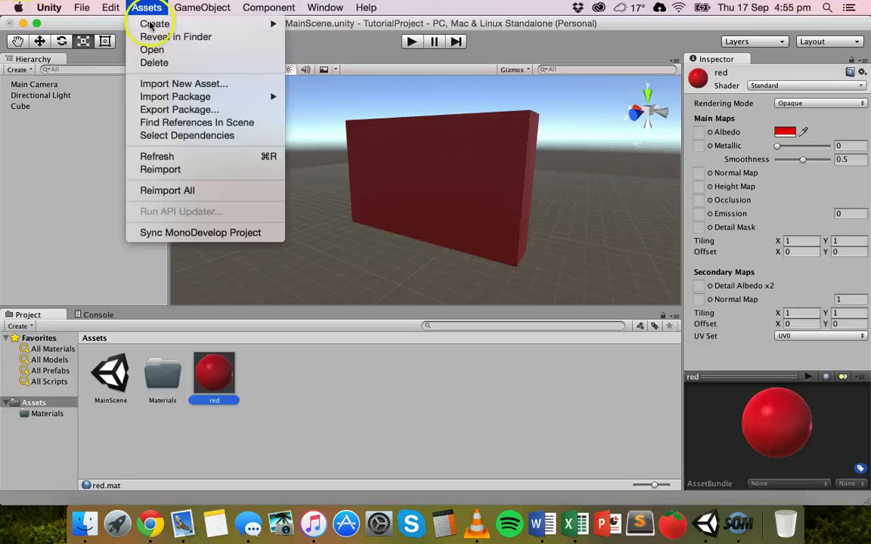
mouse_move(155, 25)
click(337, 150)
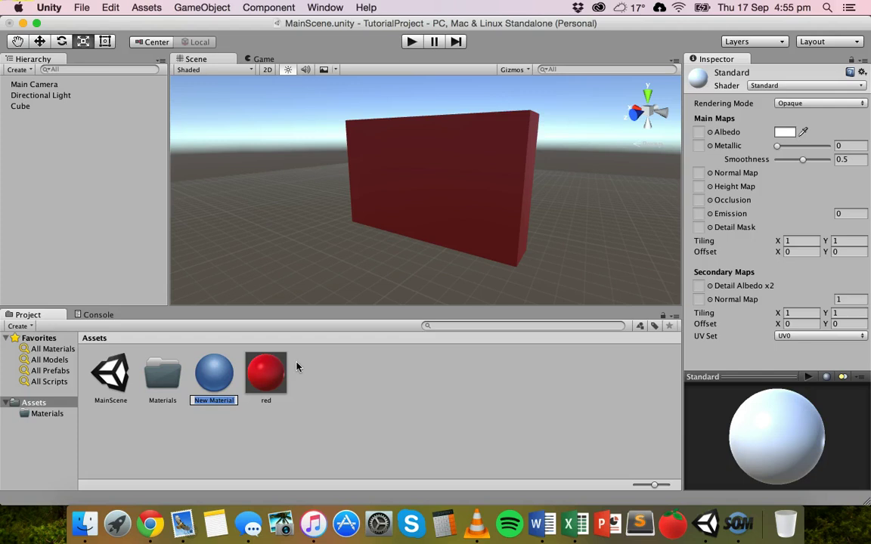
text(BrickWall)
key(Return)
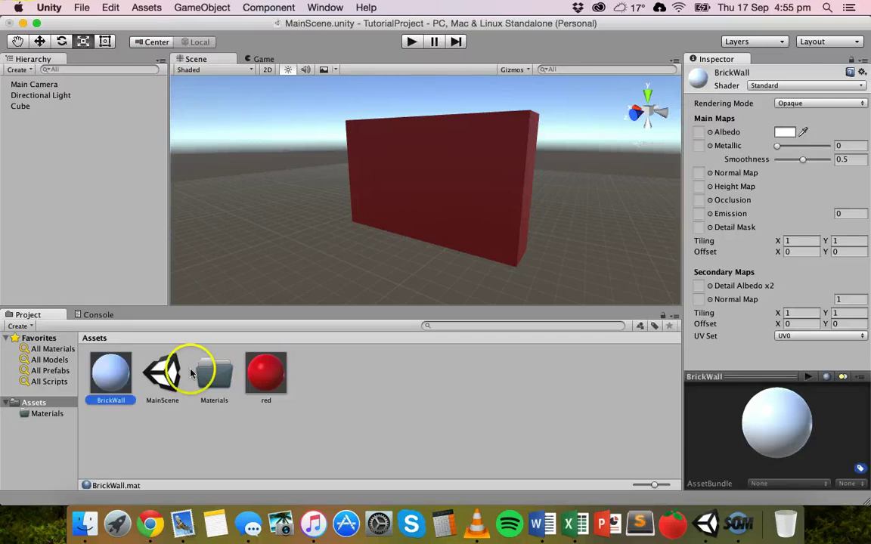
Rename the Materials folder as Textures.
click(211, 379)
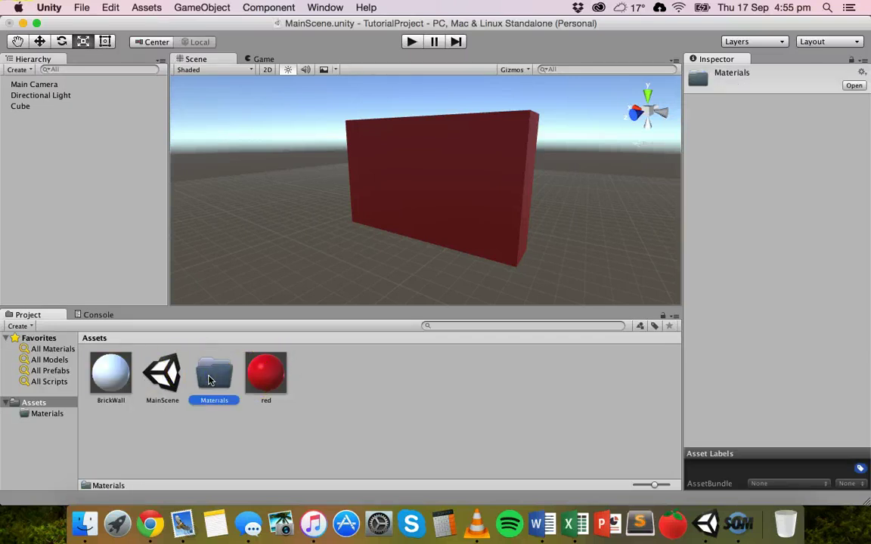
double_click(210, 379)
click(97, 337)
text(Textures)
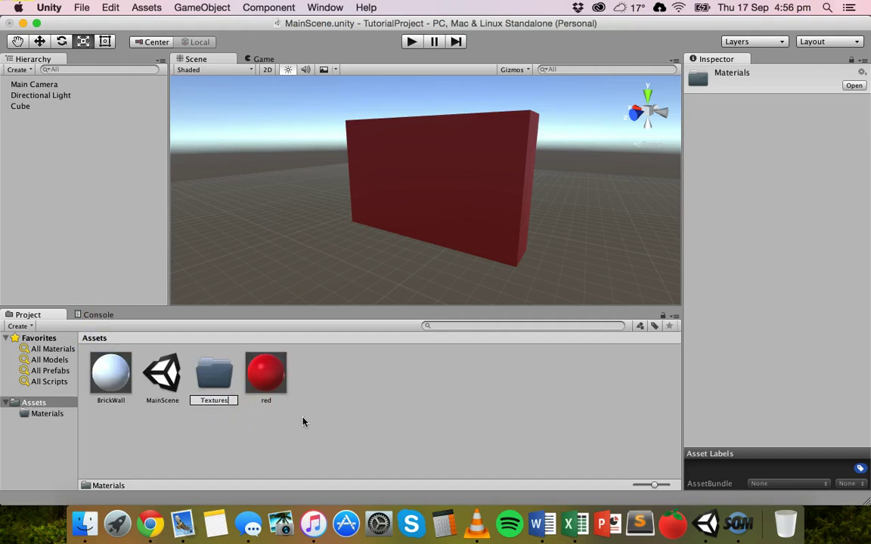
key(Return)
click(257, 360)
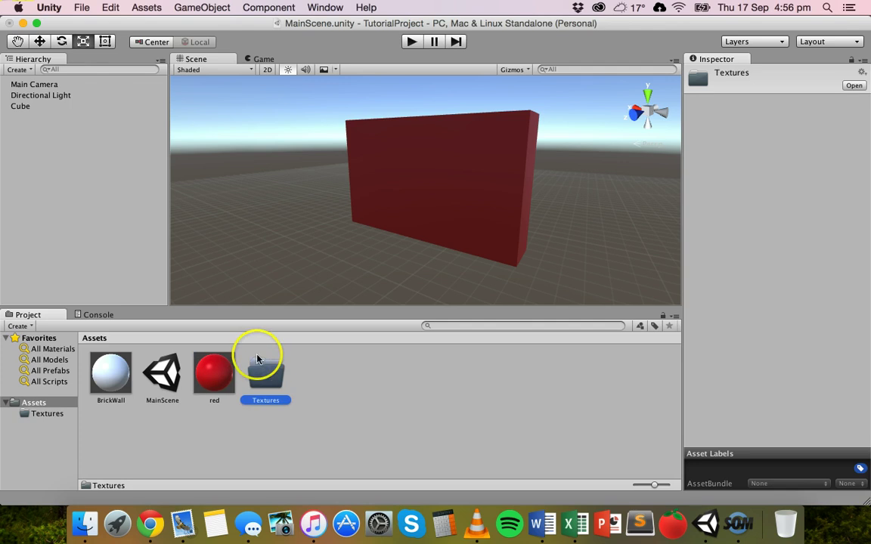
Open the Textures folder, switch to Finder and select bricks.jpg on the Desktop, keeping the project assets visible.
click(112, 376)
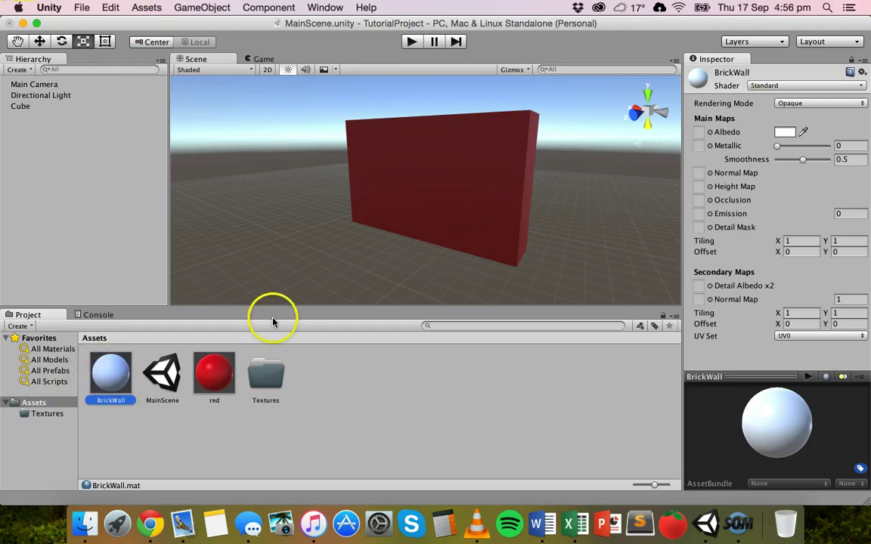
double_click(272, 372)
click(88, 518)
click(327, 151)
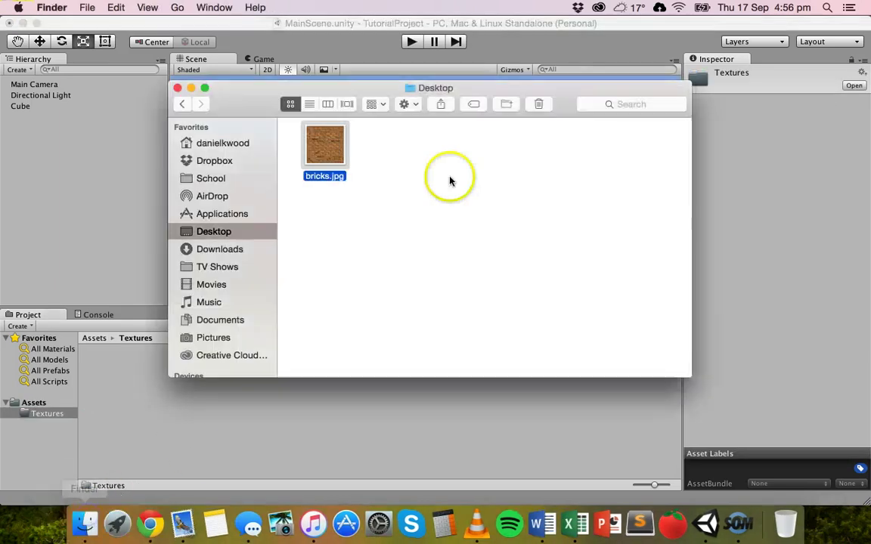
drag(257, 99, 366, 101)
click(422, 169)
click(451, 141)
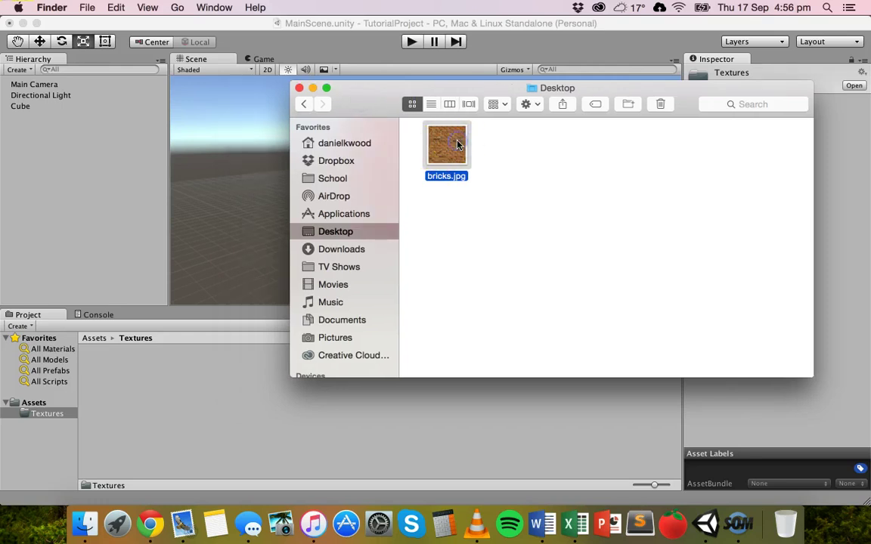
Preview the bricks.jpg image at full size to examine its brick pattern, and close the preview.
key(space)
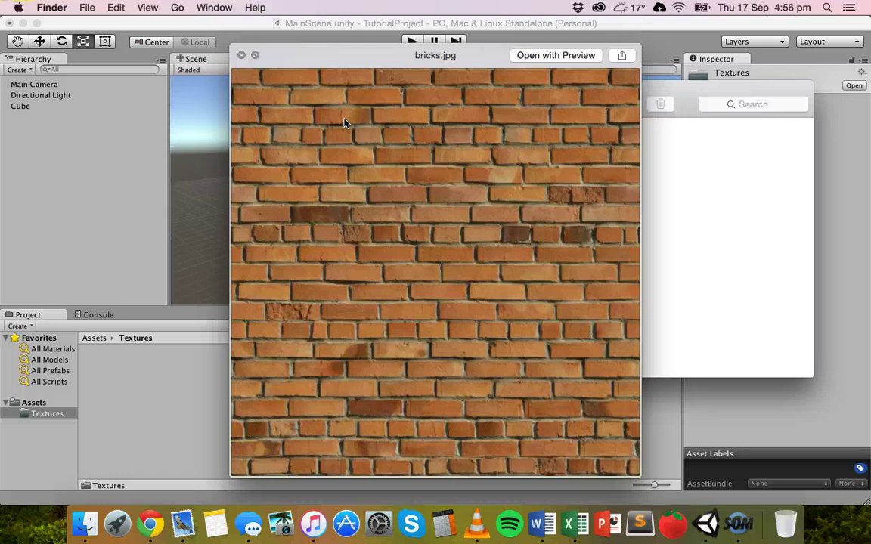
click(442, 229)
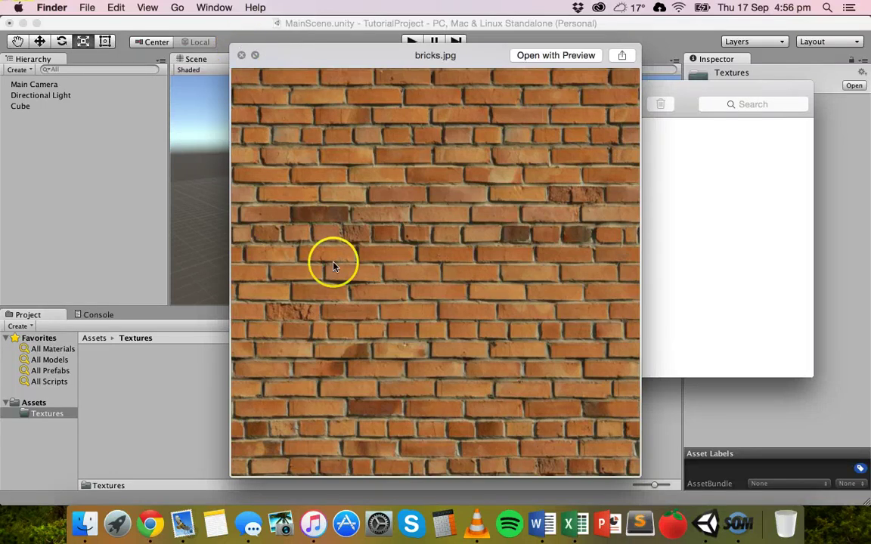
click(241, 55)
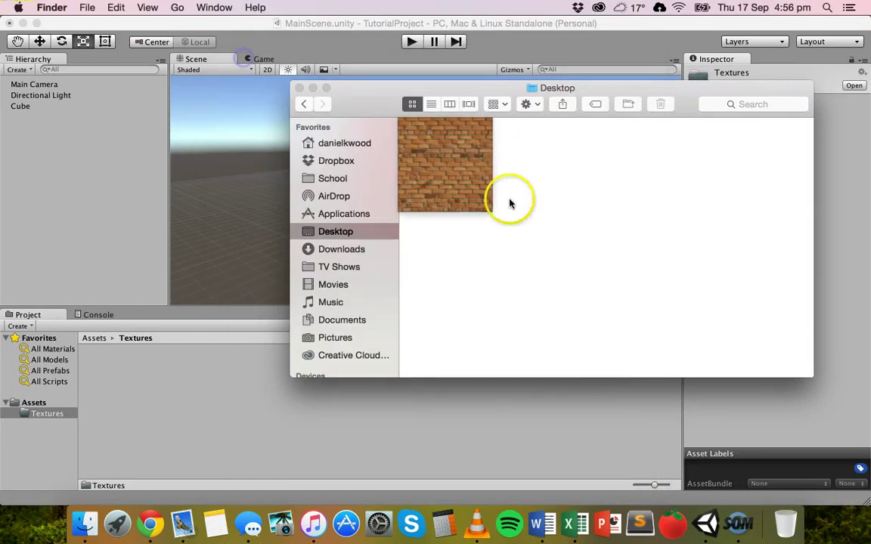
Import bricks.jpg from the Desktop into the project's Textures folder and select the imported texture.
click(460, 154)
drag(460, 153, 140, 385)
click(194, 389)
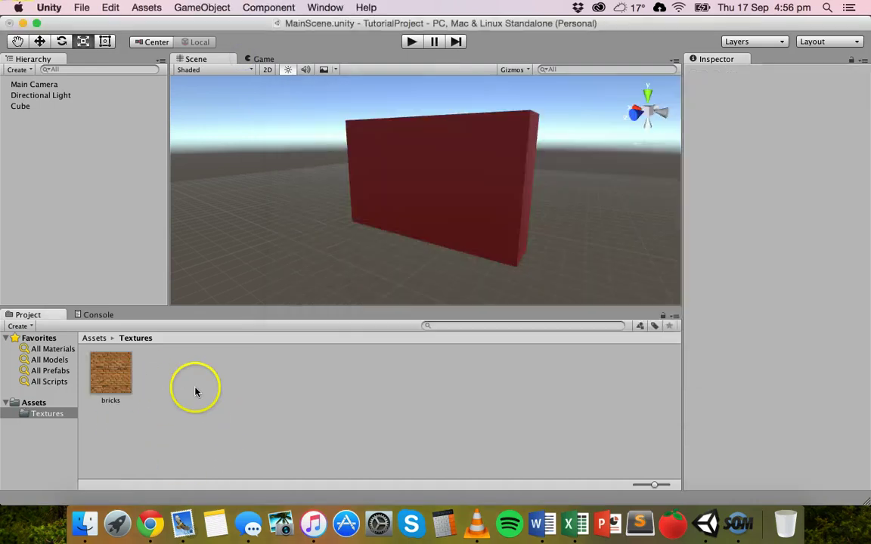
click(125, 374)
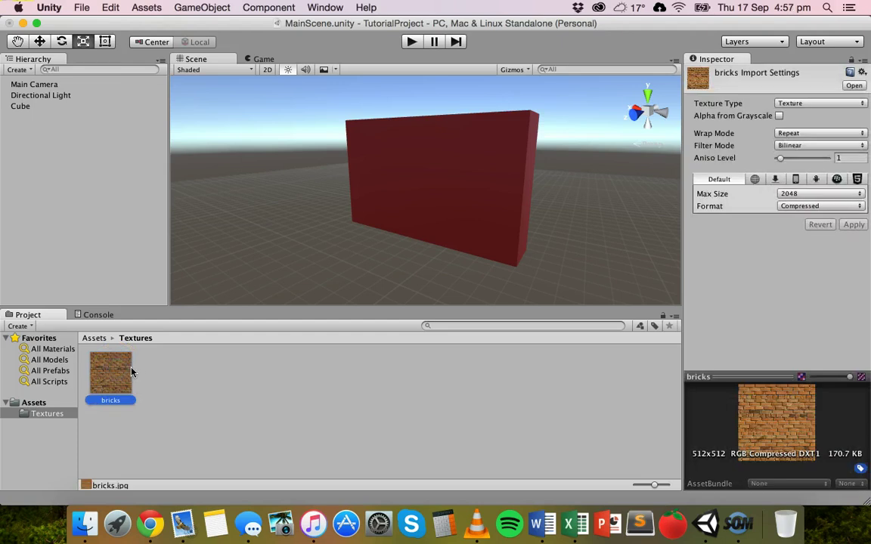
Select the BrickWall material in the Assets folder and set its shader to Legacy Shaders/Diffuse.
click(96, 338)
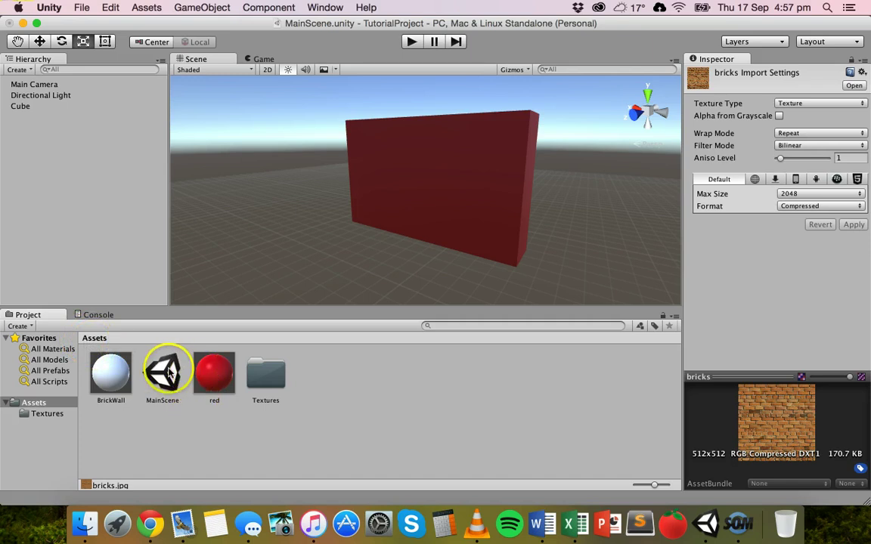
click(118, 368)
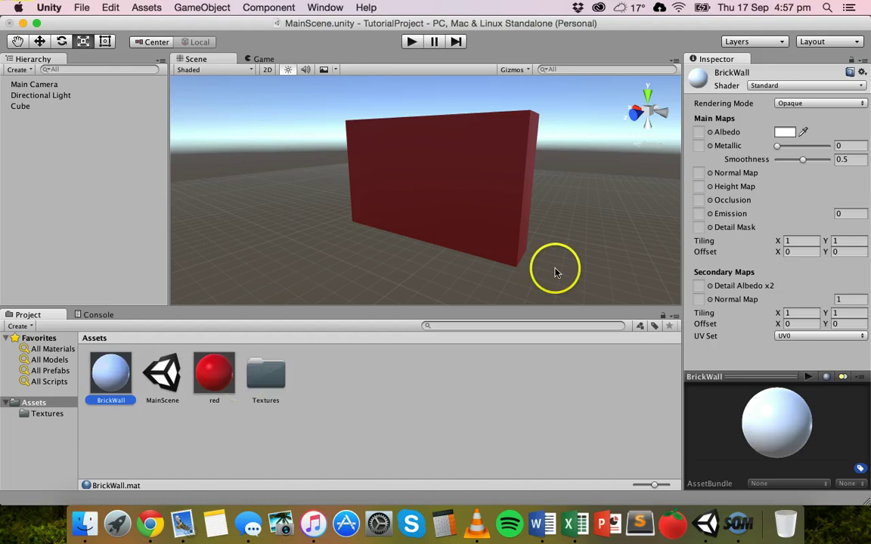
click(767, 85)
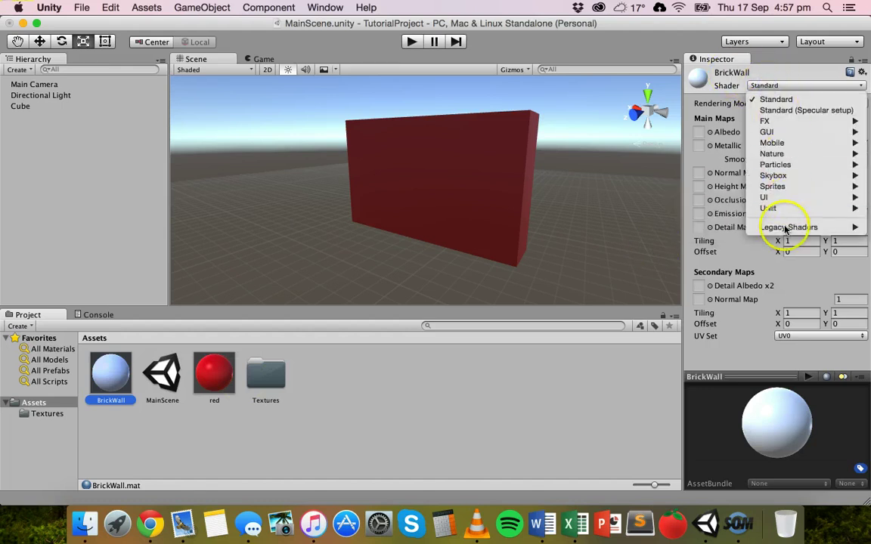
mouse_move(733, 229)
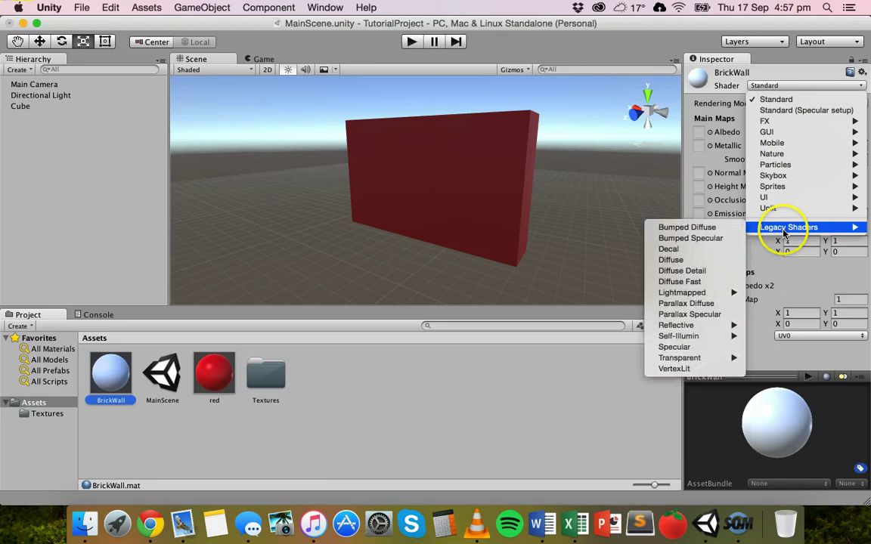
click(673, 261)
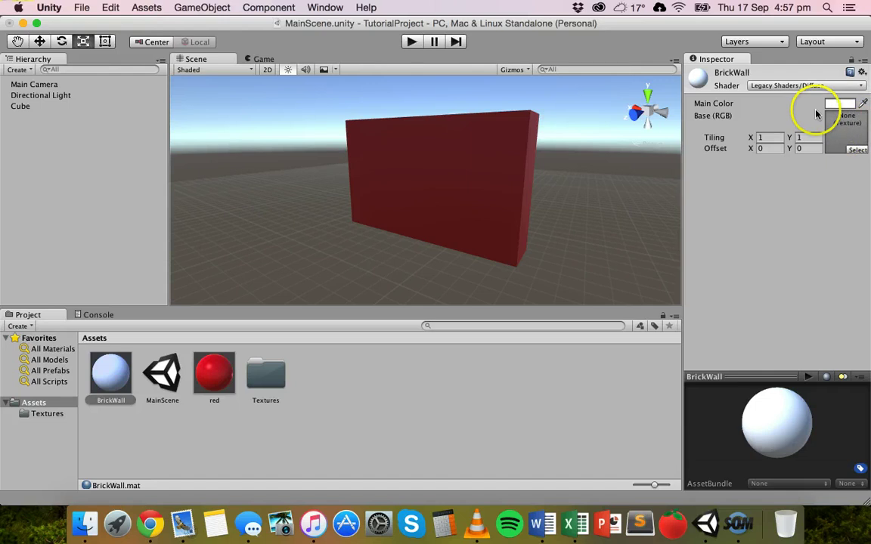
Assign the bricks texture as the BrickWall material's Base (RGB) texture.
click(858, 151)
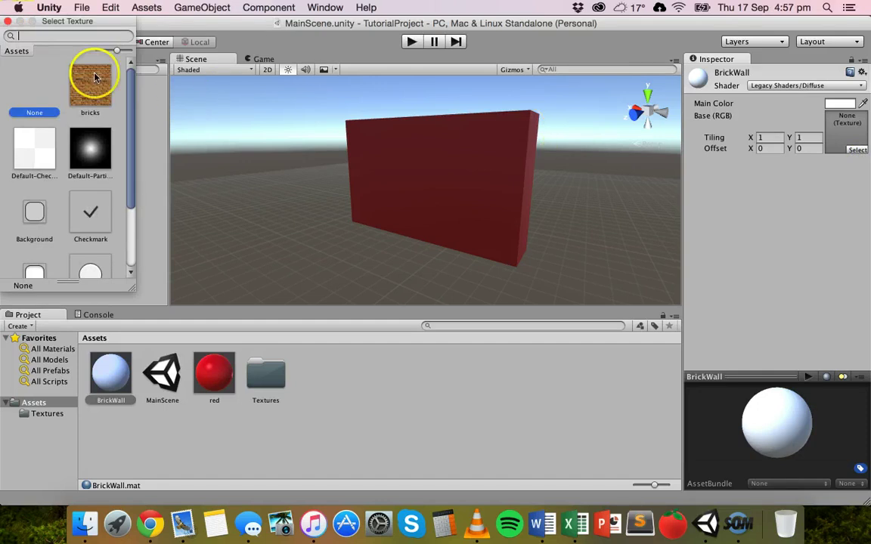
scroll(132, 89, down, 3)
scroll(113, 92, up, 3)
click(87, 94)
double_click(83, 94)
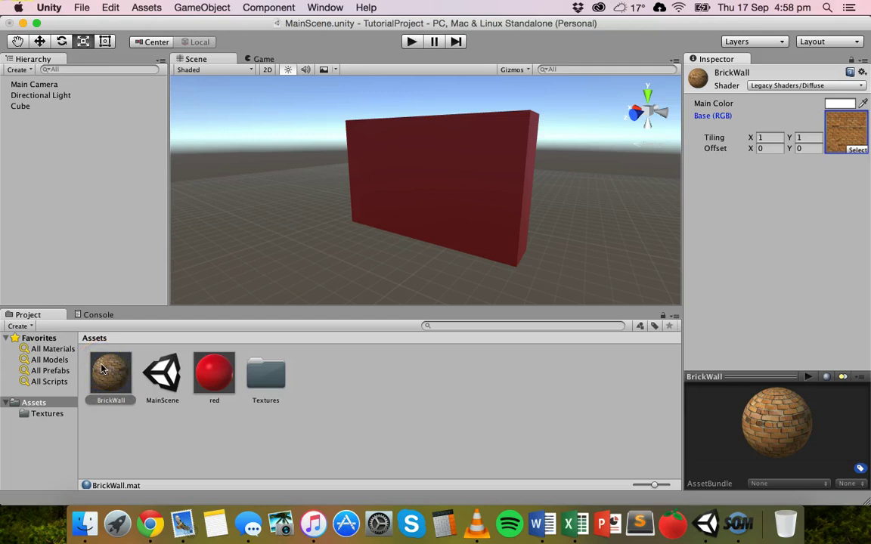
click(775, 137)
click(768, 136)
click(812, 140)
click(753, 150)
click(770, 158)
click(754, 151)
click(773, 149)
click(801, 158)
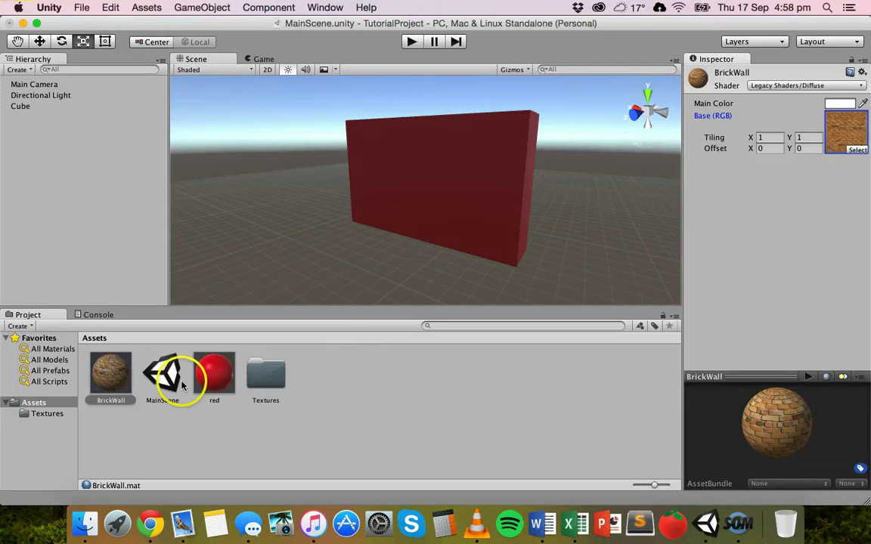
Apply the BrickWall material to the wall cube in the scene and clear the selection.
drag(106, 374, 458, 186)
click(564, 252)
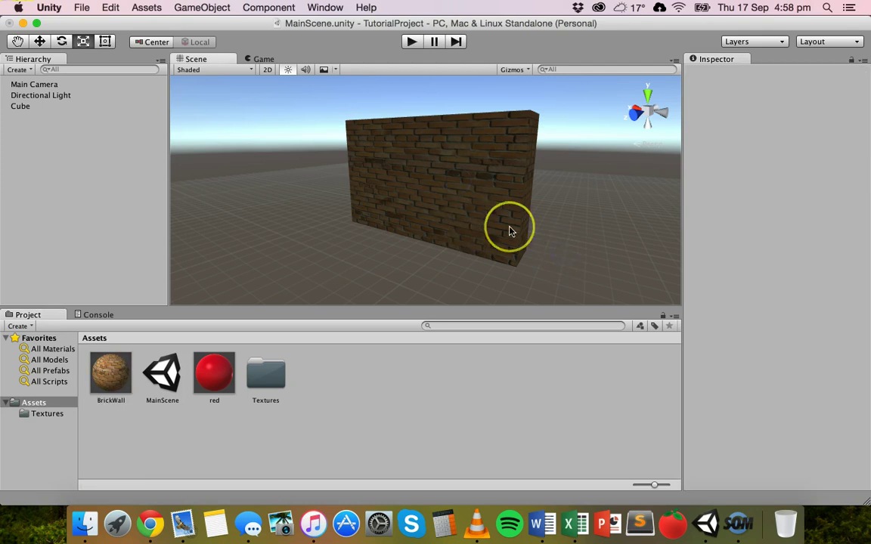
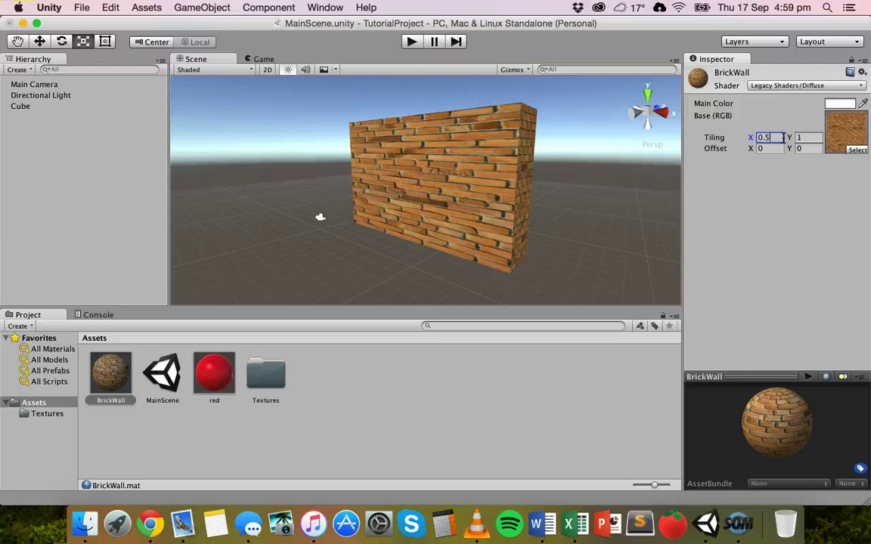
Set the BrickWall material's X tiling to 1.
key(BackSpace)
key(BackSpace)
key(BackSpace)
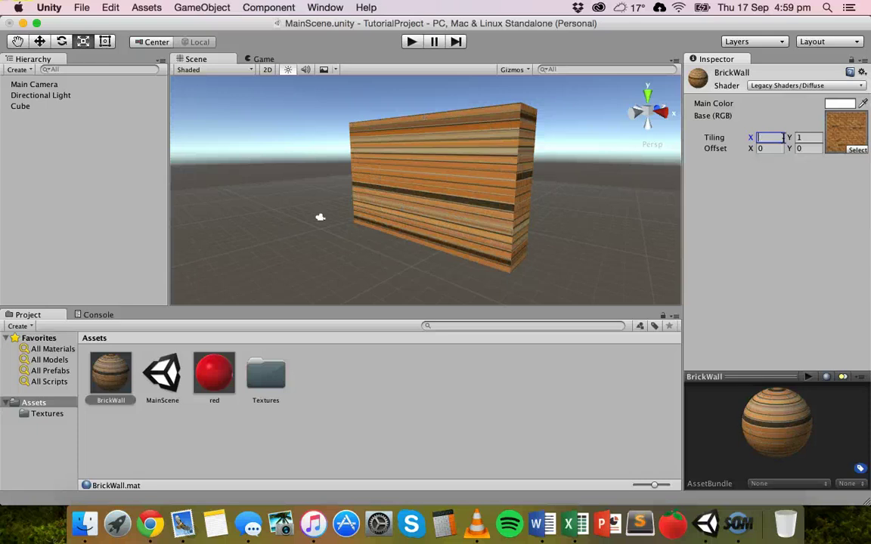
text(1)
Try Y tiling values of 0.5 and 0.3 on the BrickWall material, and restore it to 1.
click(820, 136)
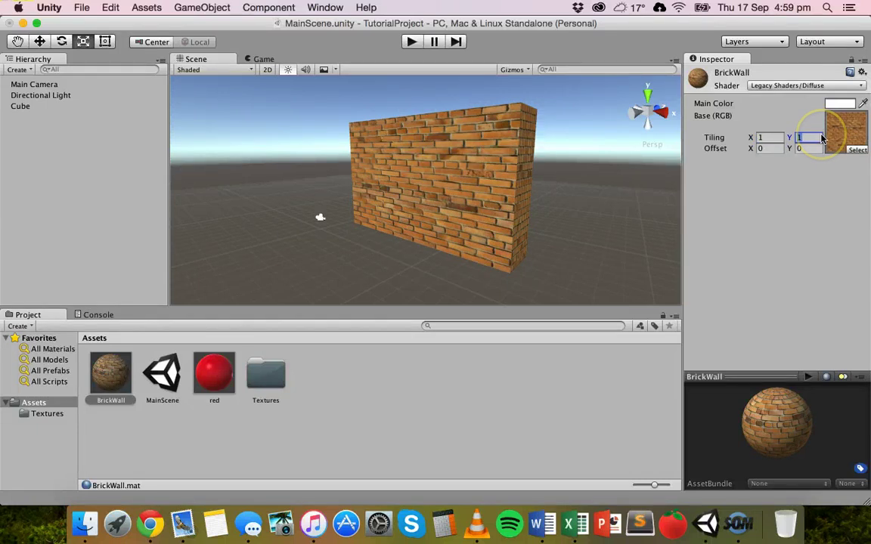
text(0.5)
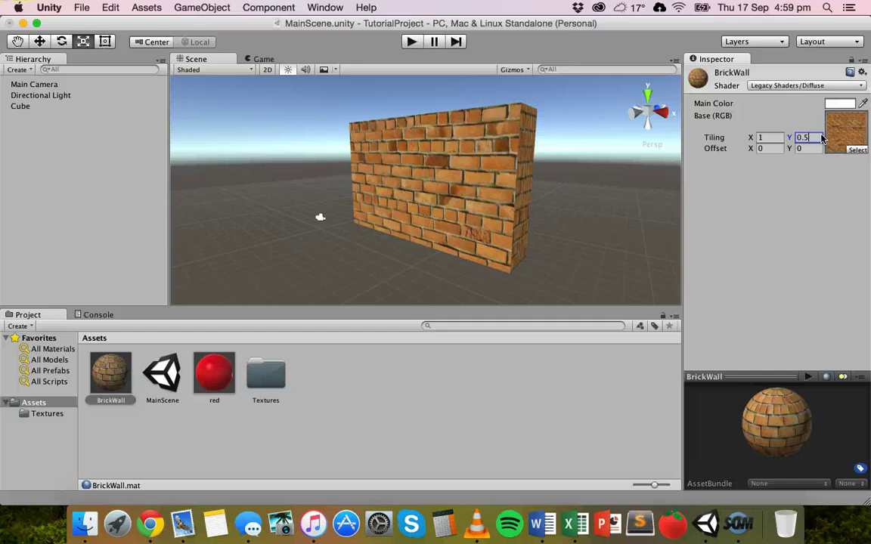
key(BackSpace)
text(3)
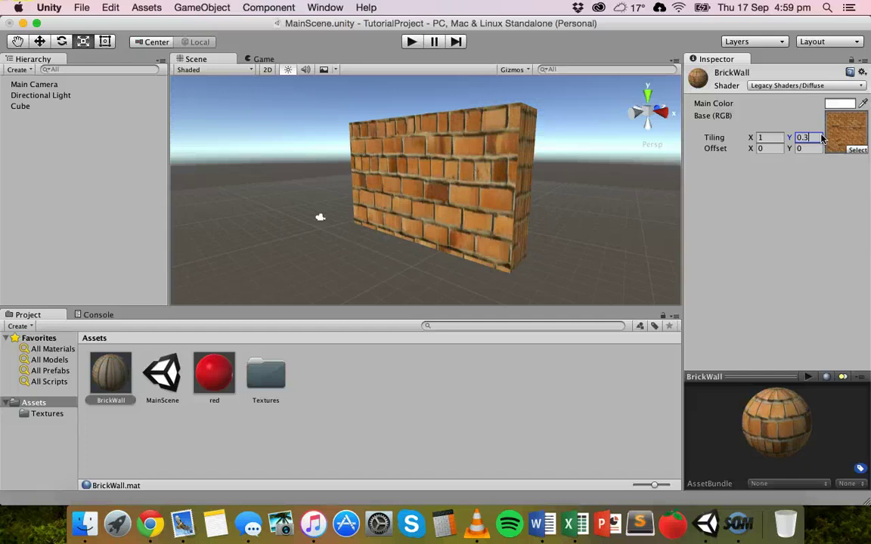
key(BackSpace)
key(BackSpace)
key(BackSpace)
text(1)
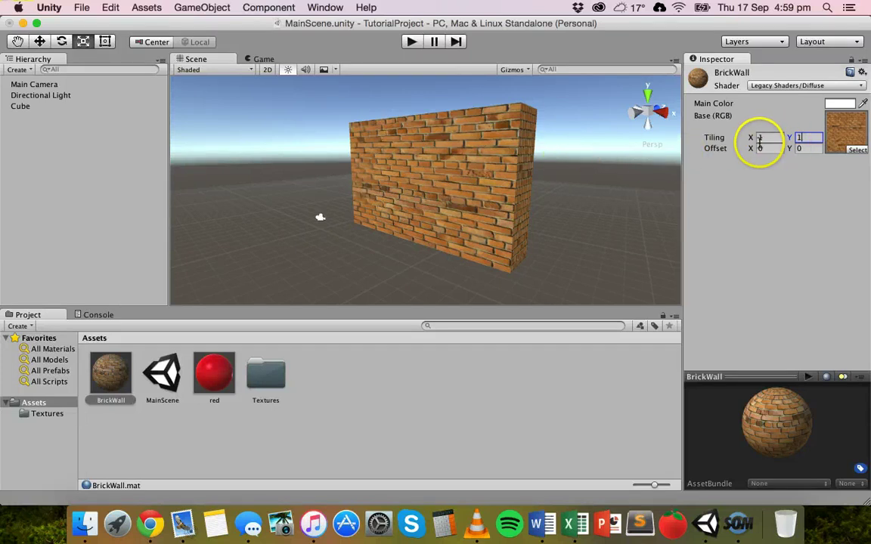
Try a Y offset of 1 on the BrickWall material's texture, and restore it to 0.
click(767, 147)
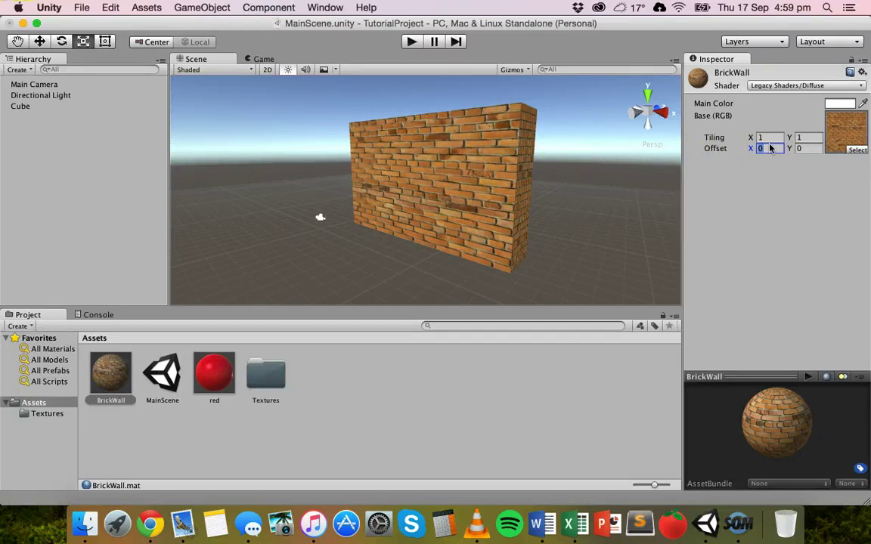
click(832, 143)
click(808, 149)
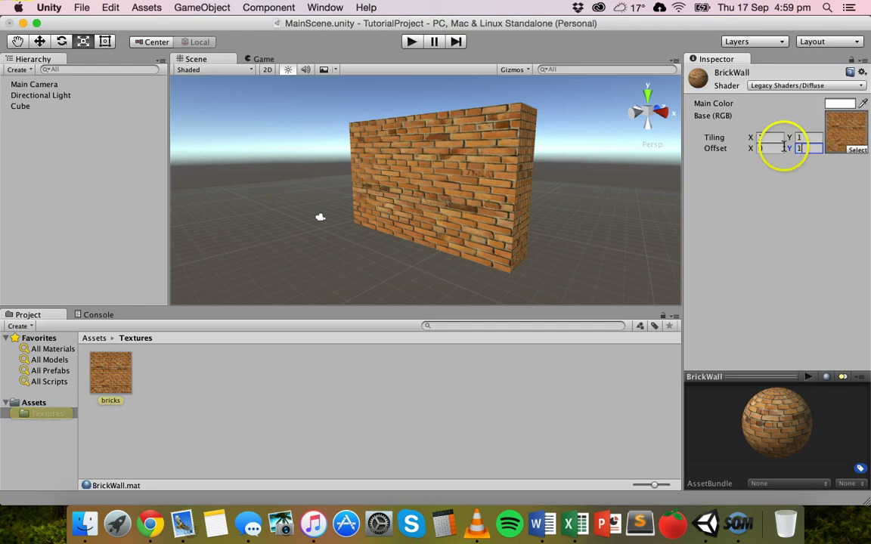
click(810, 149)
text(1)
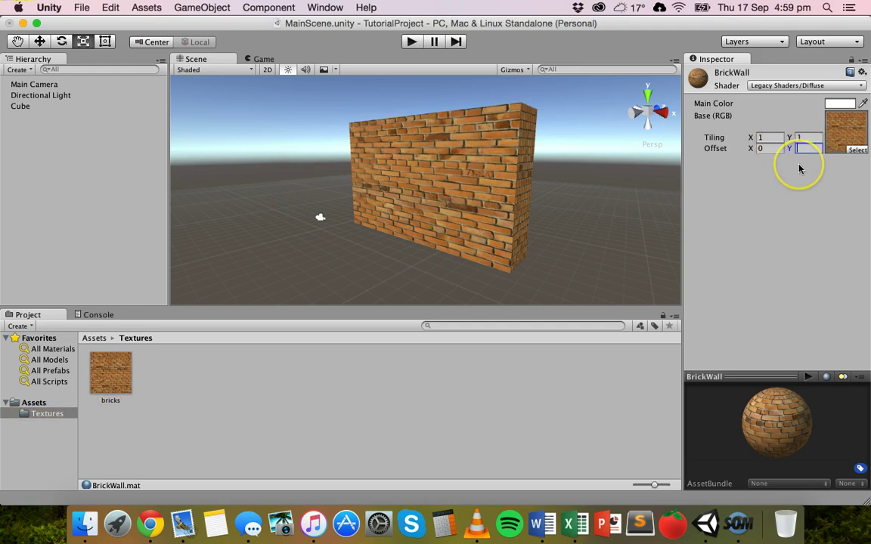
right_click(754, 138)
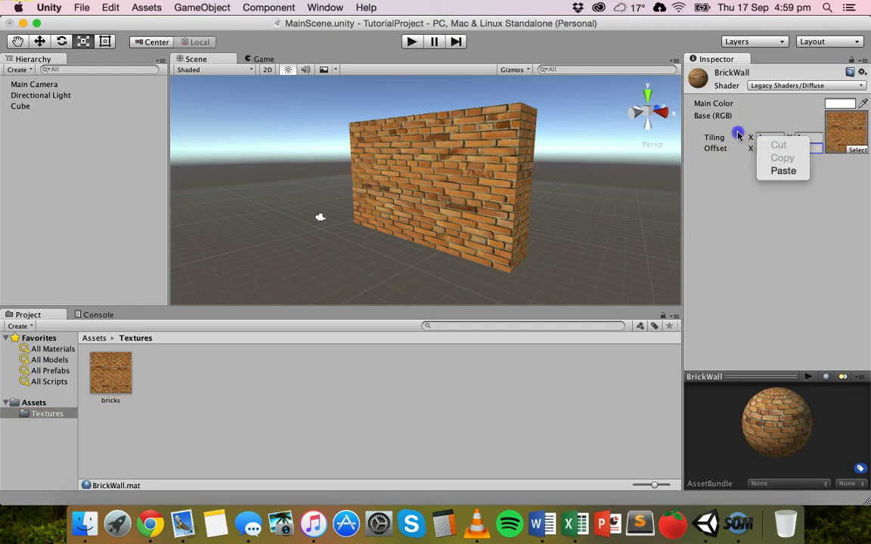
click(764, 136)
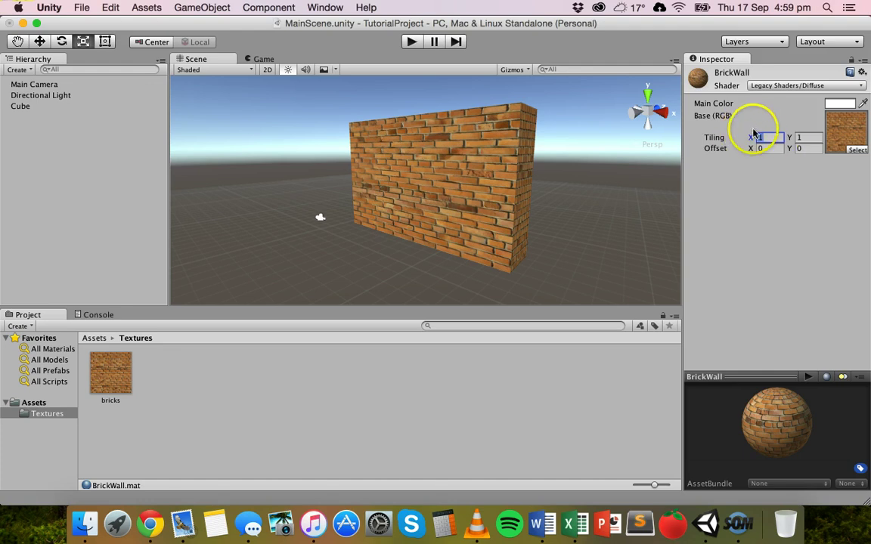
double_click(767, 136)
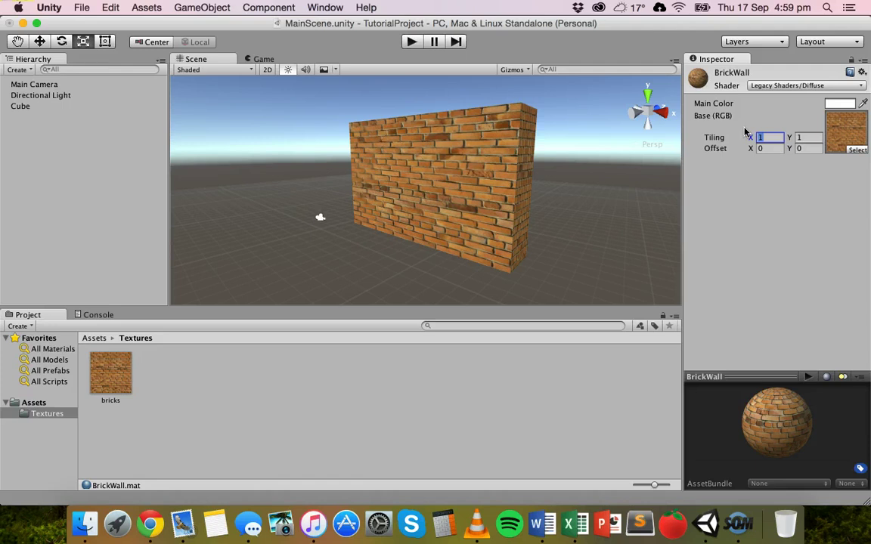
Return to the Assets folder and apply the red material to the wall cube.
alt+drag(559, 186, 521, 192)
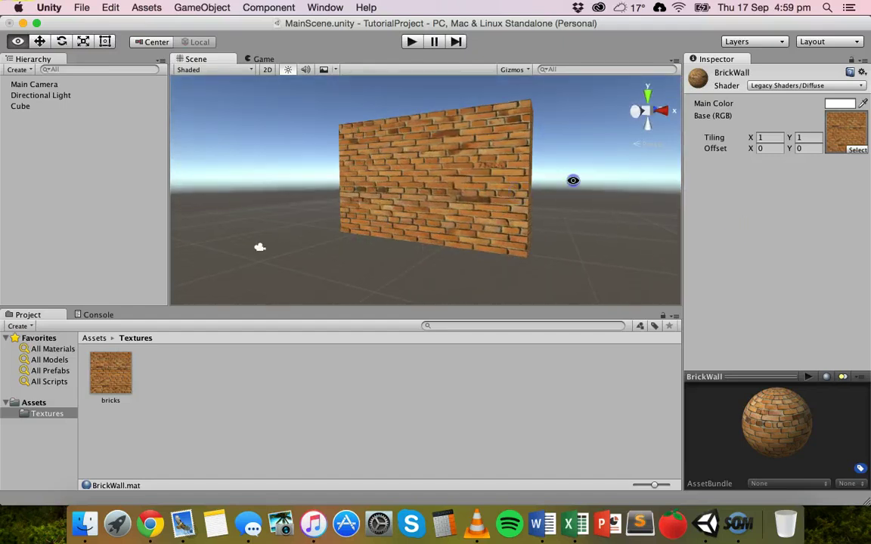
alt+drag(573, 180, 488, 180)
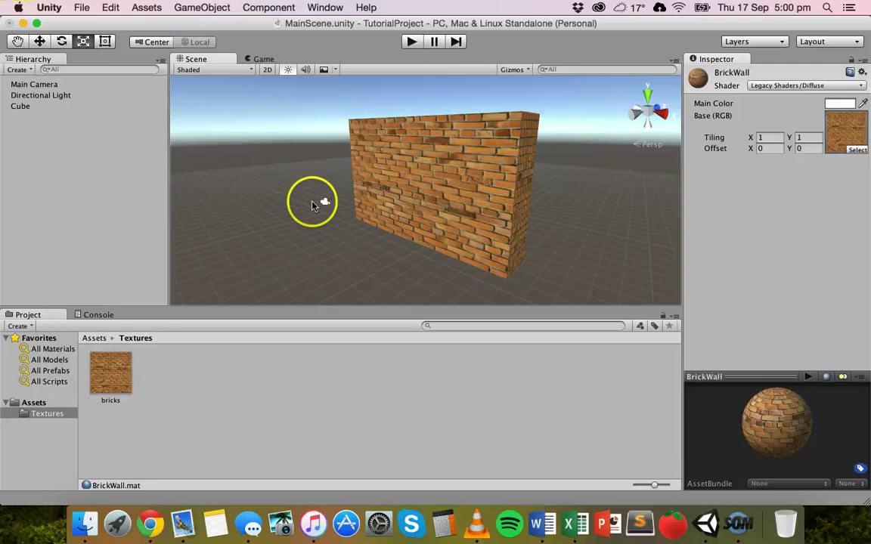
click(96, 338)
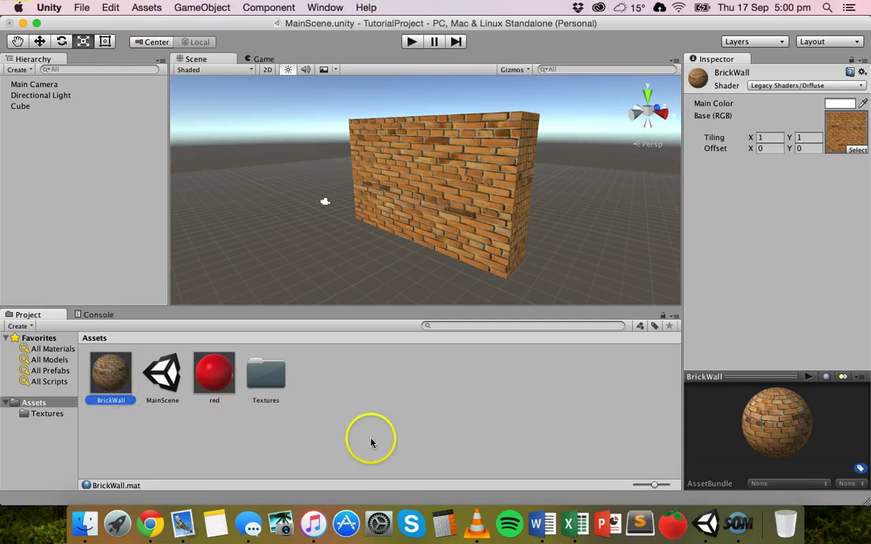
click(198, 375)
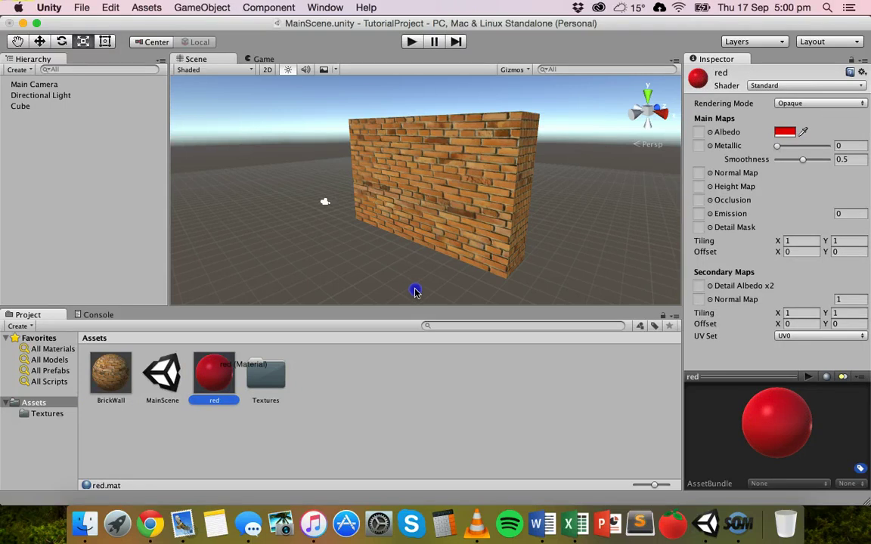
drag(415, 292, 467, 205)
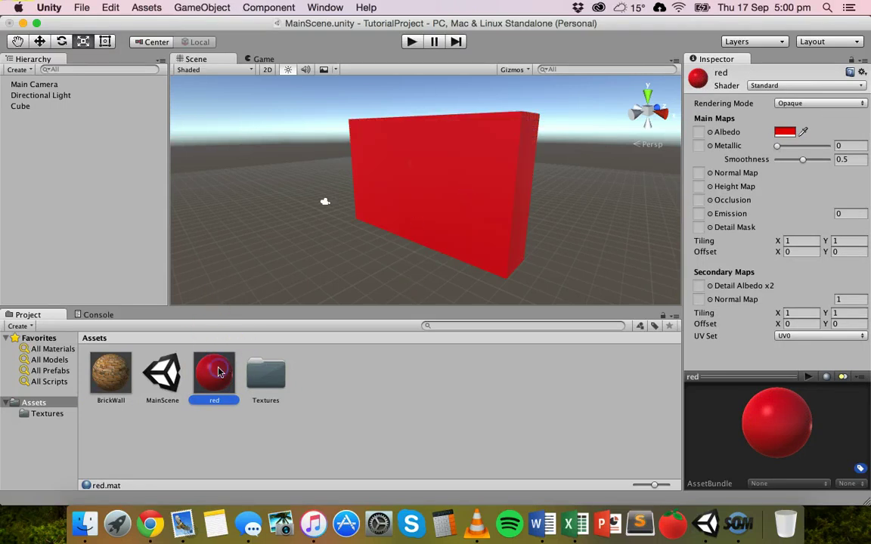
Compare the Legacy Shaders/Specular shader with the Standard shader on the red material's preview sphere, ending on Standard.
click(800, 89)
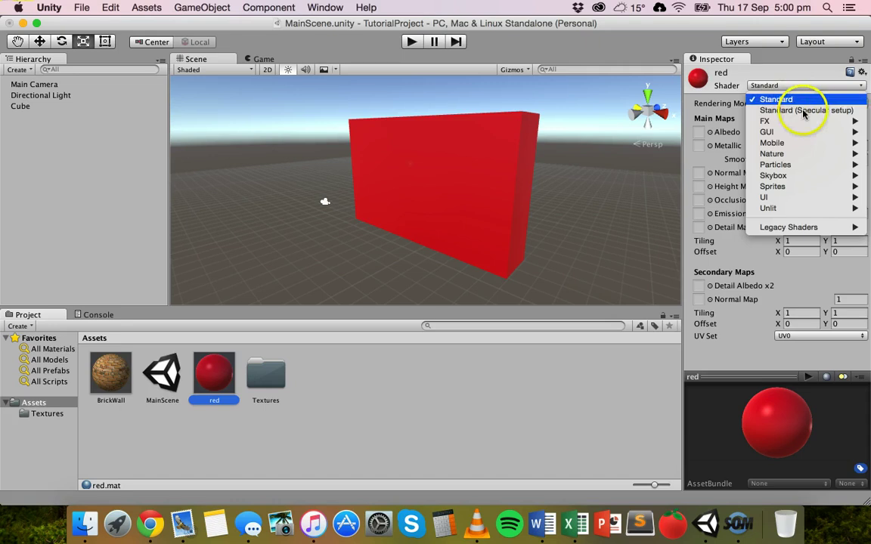
mouse_move(802, 230)
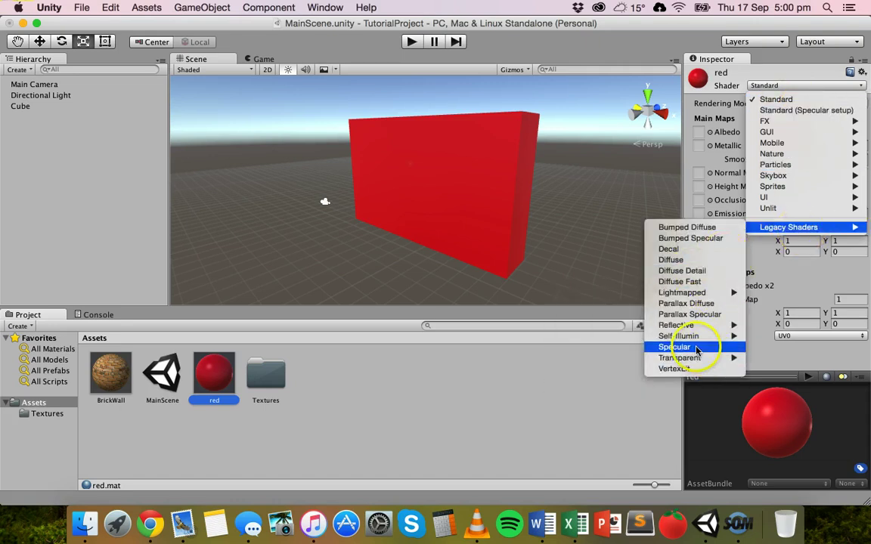
click(696, 349)
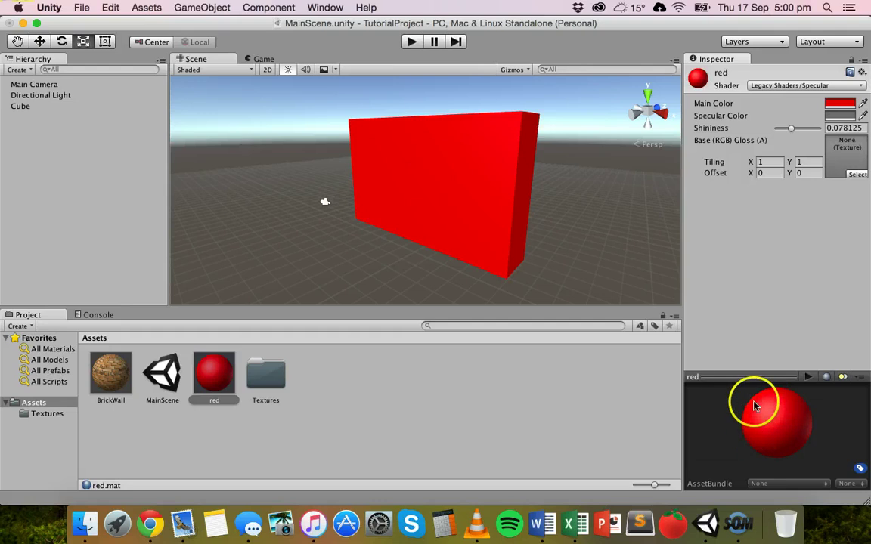
click(806, 86)
click(786, 99)
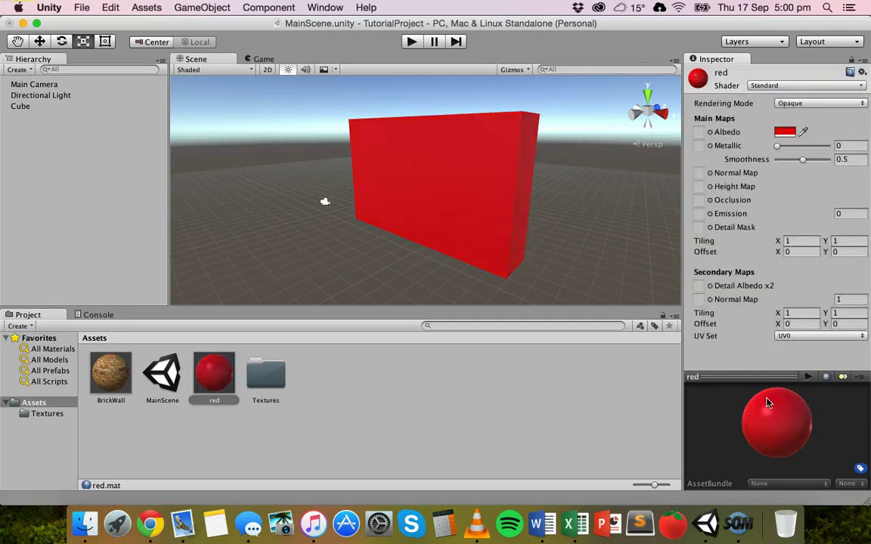
mouse_move(768, 403)
mouse_down()
mouse_move(769, 386)
mouse_move(766, 421)
mouse_move(795, 423)
mouse_up()
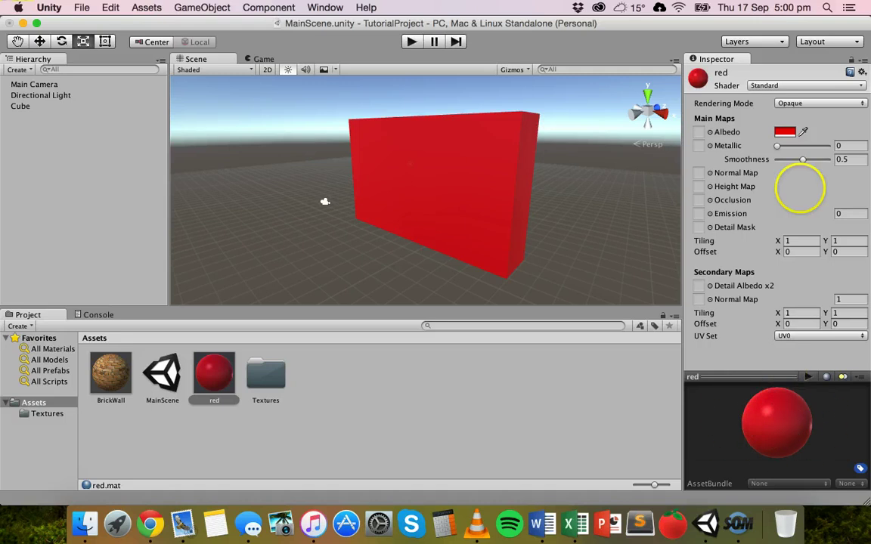
Set the red material's shader to Legacy Shaders/Specular.
click(787, 86)
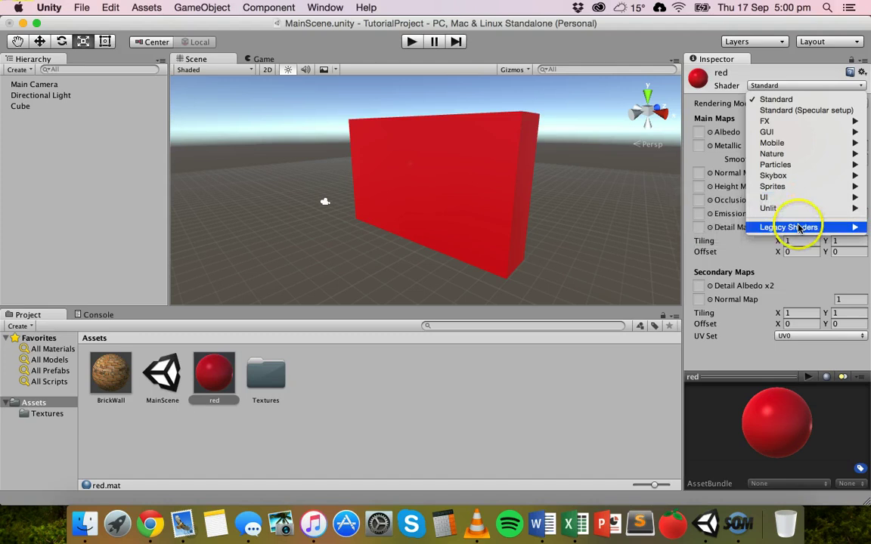
mouse_move(790, 226)
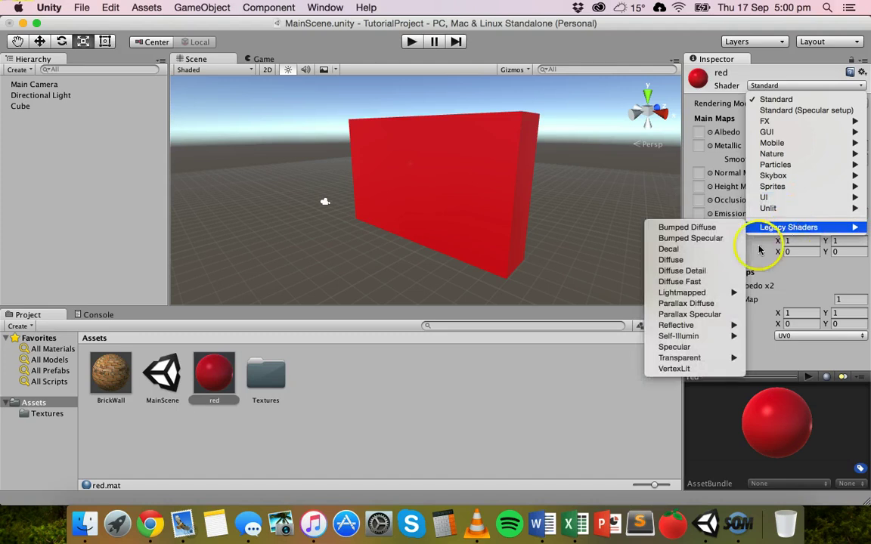
click(688, 347)
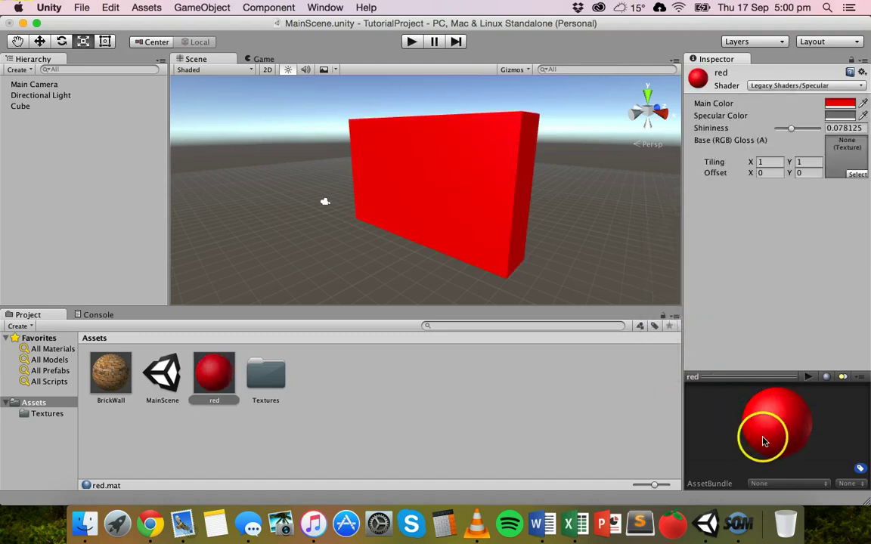
click(787, 87)
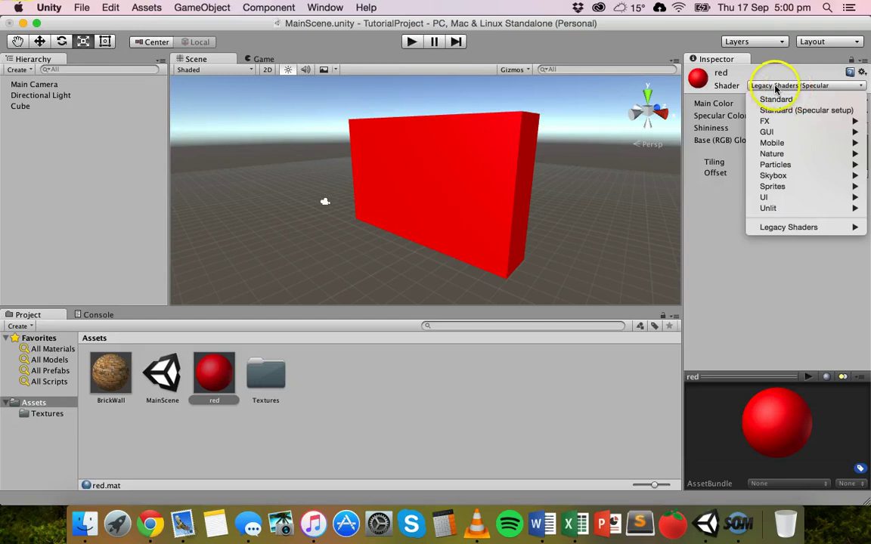
click(467, 239)
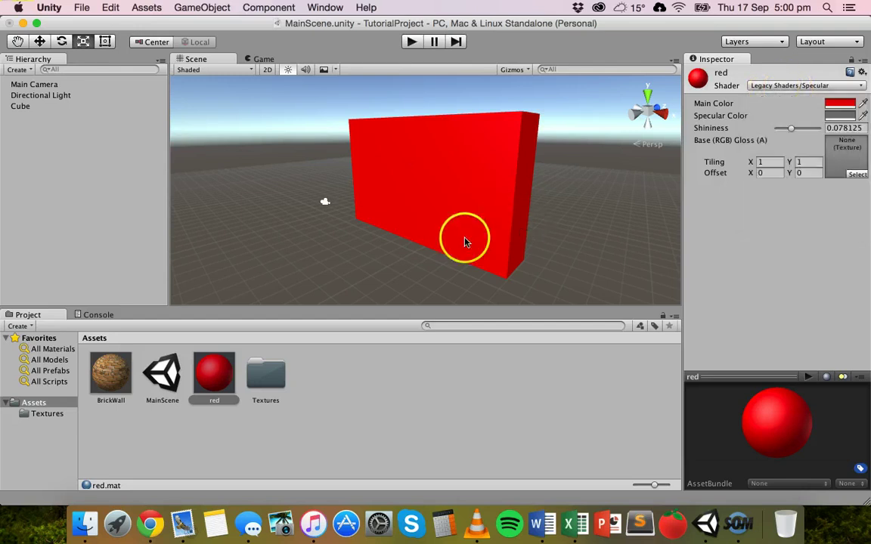
Apply the BrickWall material to the wall cube in place of the red material.
click(117, 389)
click(216, 367)
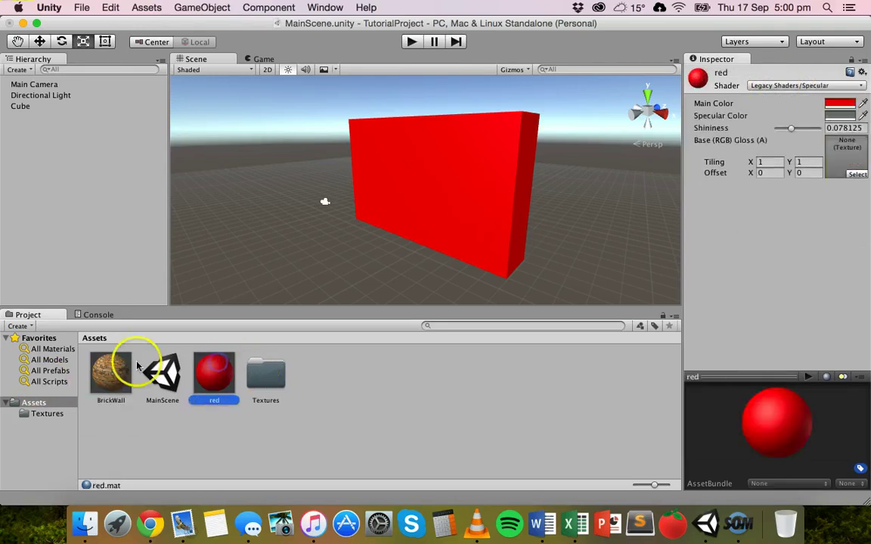
drag(124, 363, 424, 180)
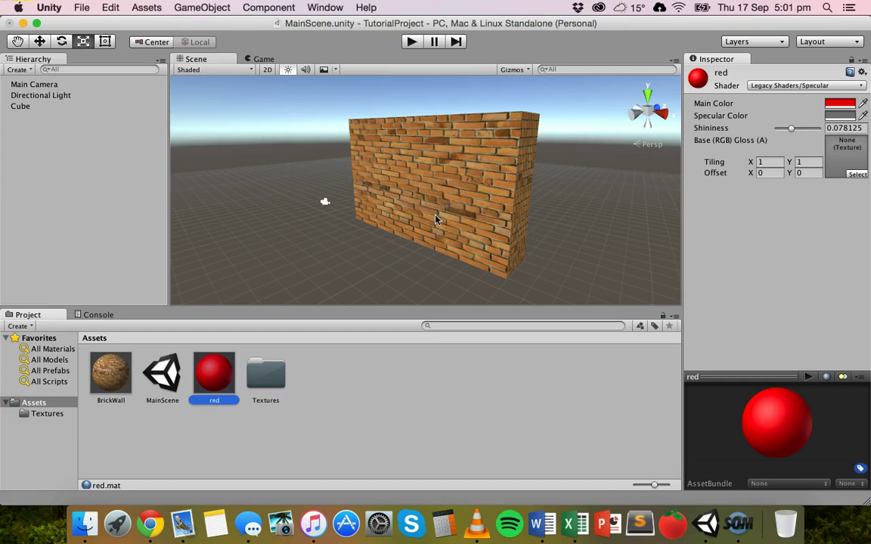
Inspect the brick texture on the wall from near and far, and show the BrickWall material's properties.
scroll(435, 219, down, 5)
scroll(435, 220, up, 8)
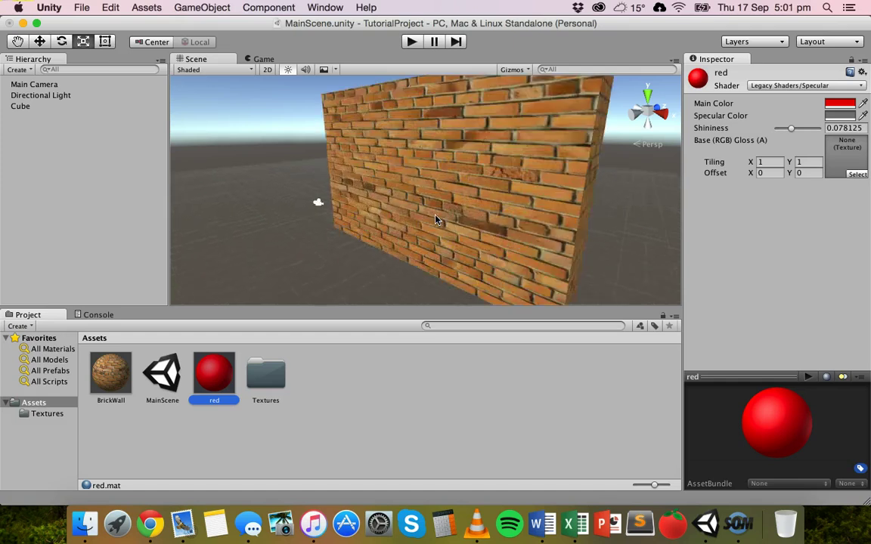
scroll(435, 219, down, 3)
scroll(436, 219, down, 3)
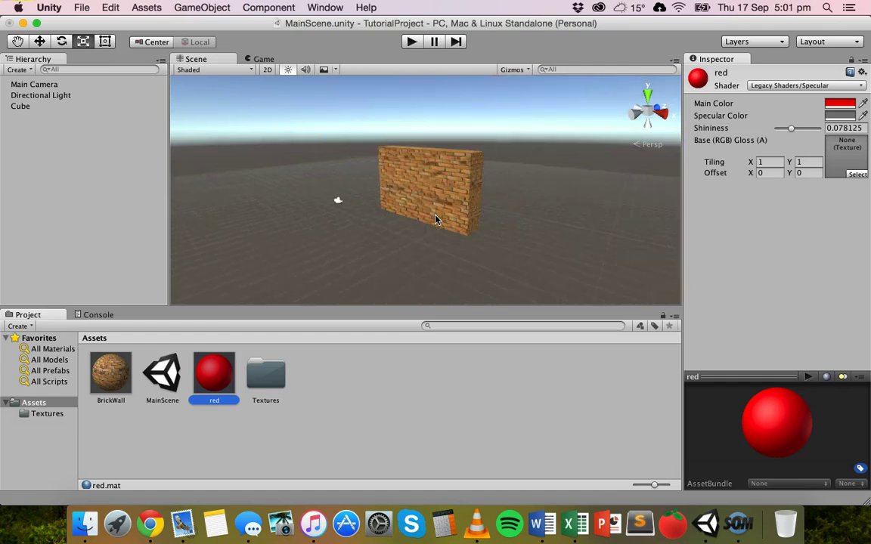
click(95, 385)
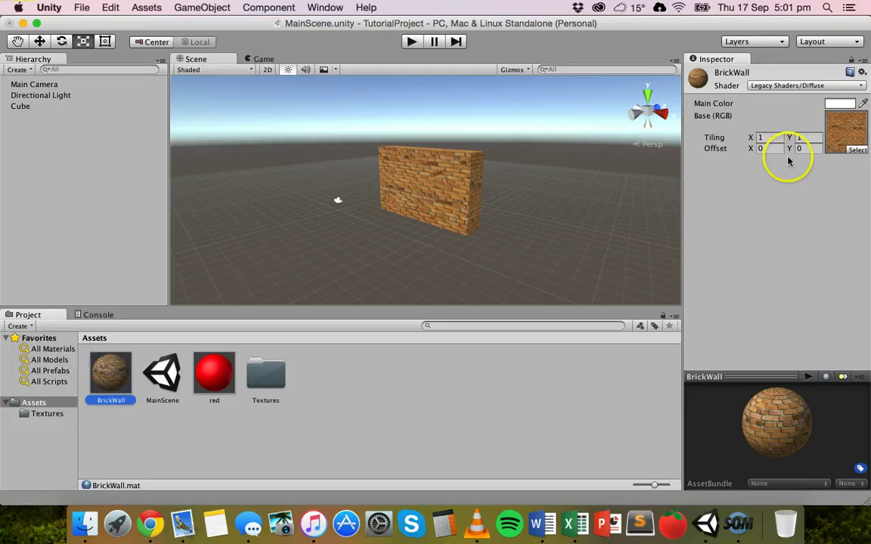